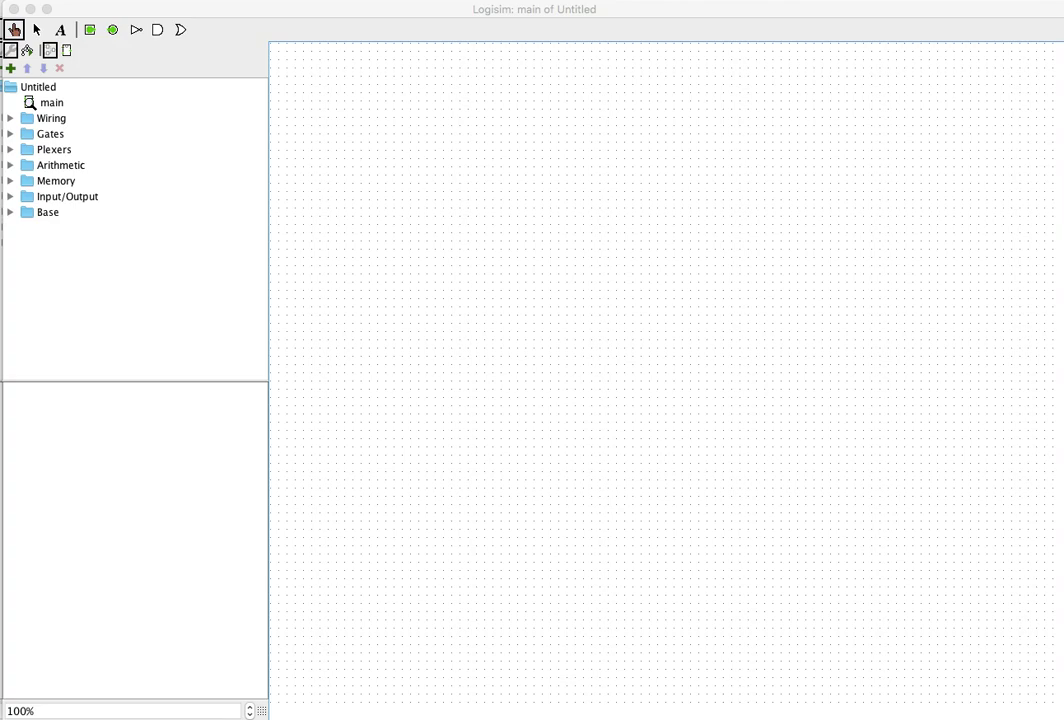
Step: Place the first input pin and make it 3 bits wide
click(90, 30)
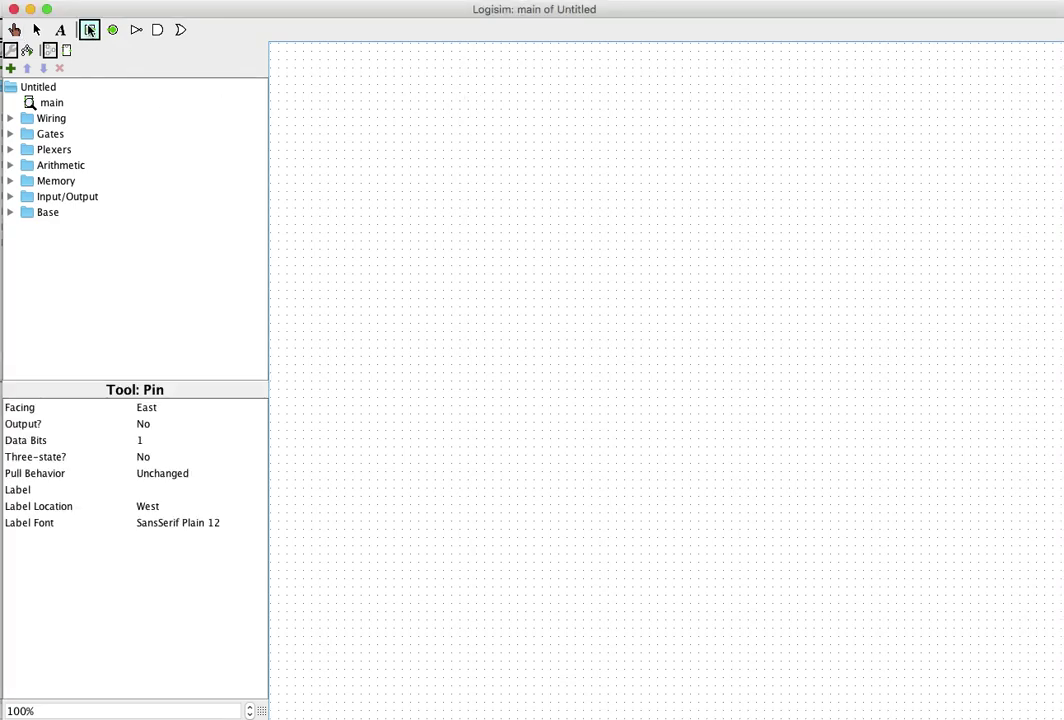
click(372, 175)
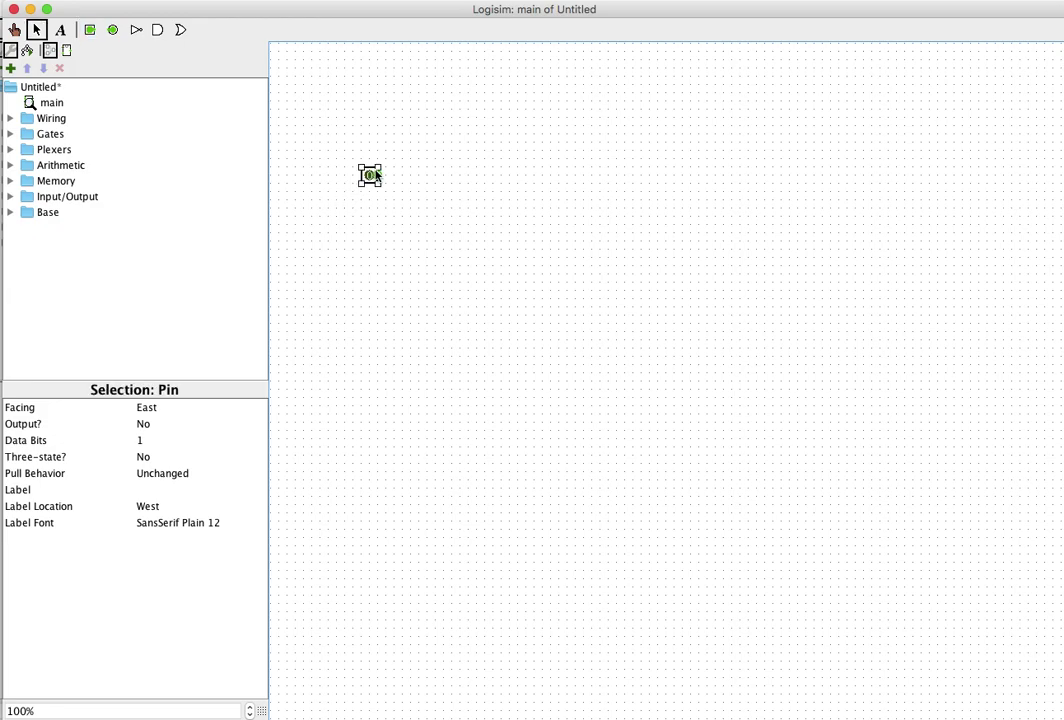
click(139, 440)
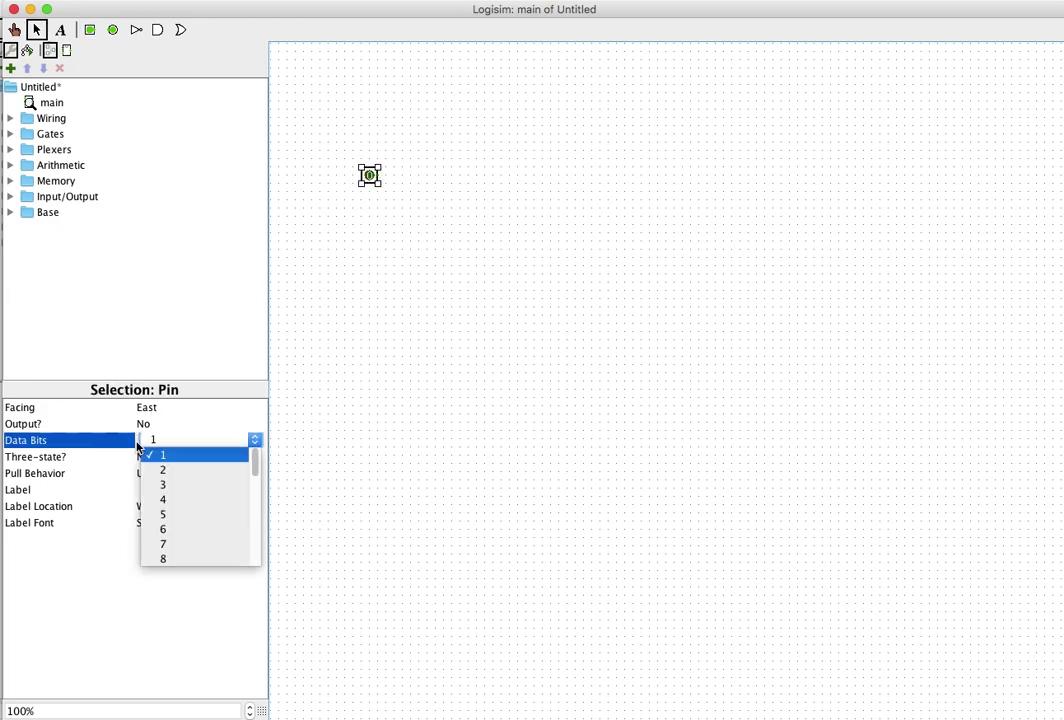
click(185, 485)
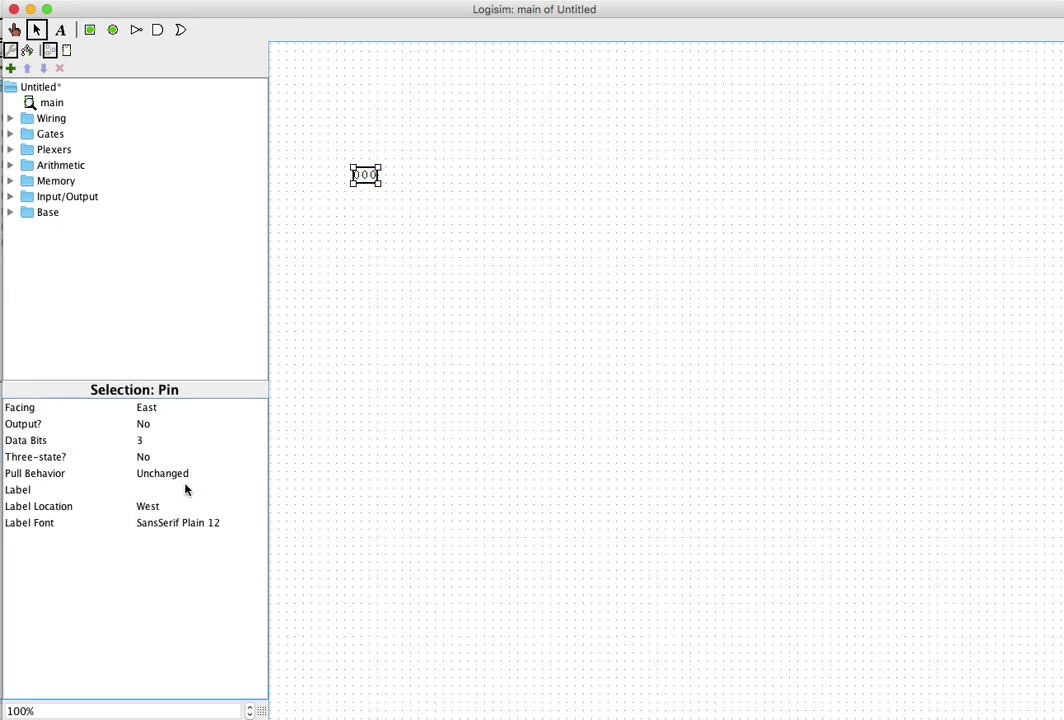
Step: Add a second 3-bit input pin aligned directly below the first
click(89, 32)
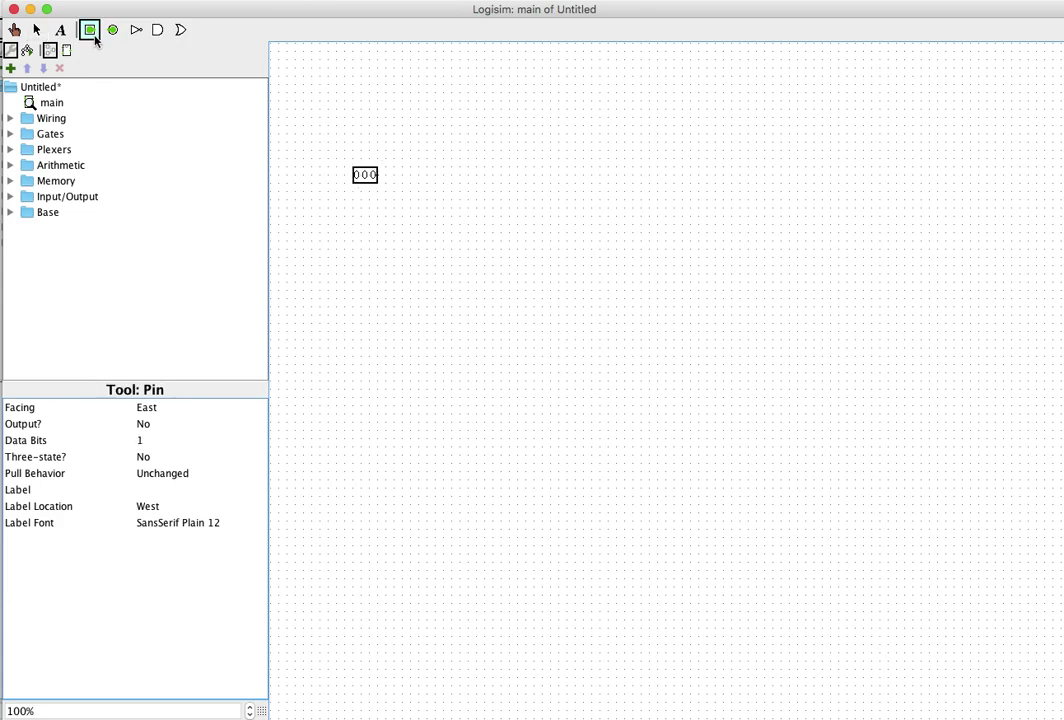
click(371, 326)
click(146, 442)
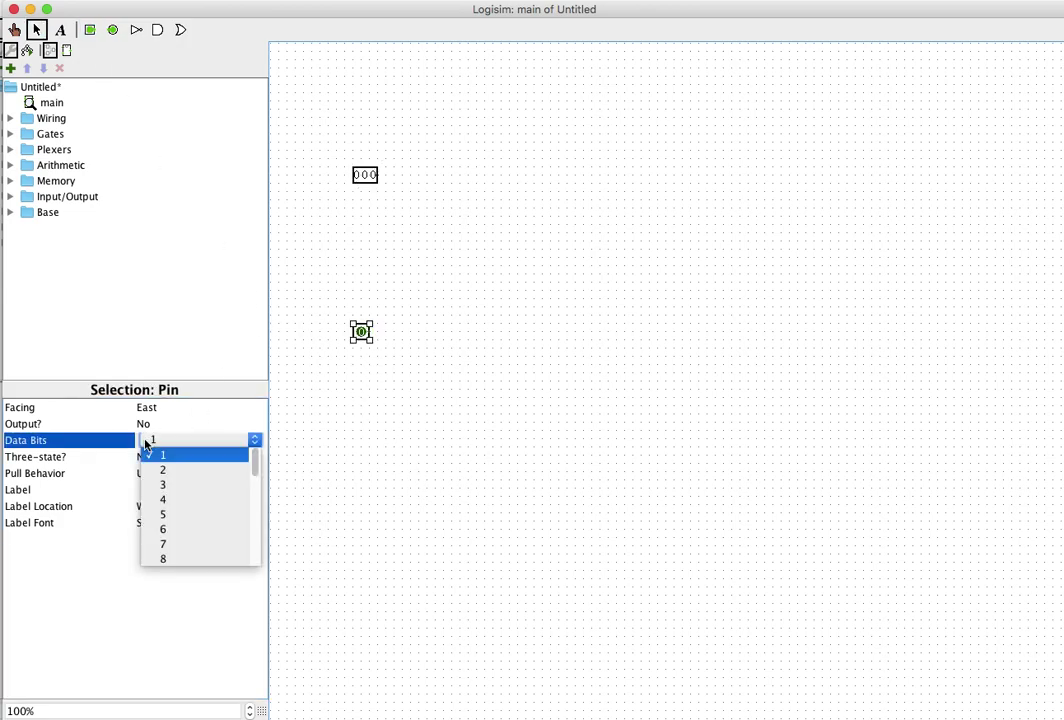
click(180, 485)
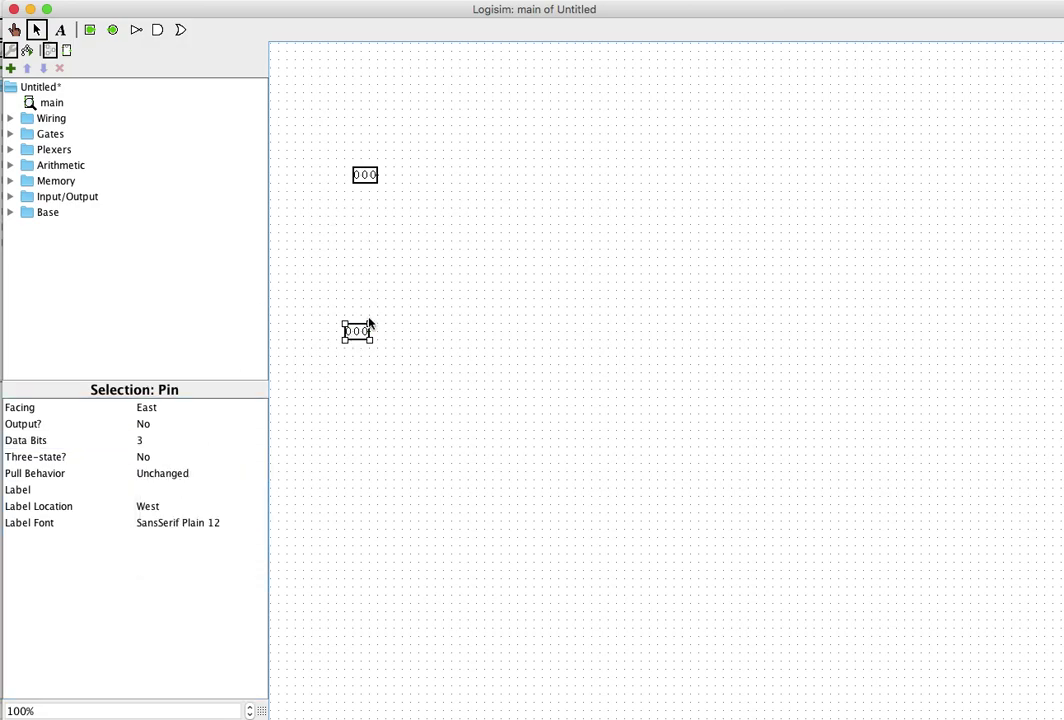
drag(363, 335, 369, 340)
Step: Extend a wire right from the top pin and set up a Splitter with fan out 3, 3-bit input, facing East
drag(380, 176, 428, 176)
click(10, 116)
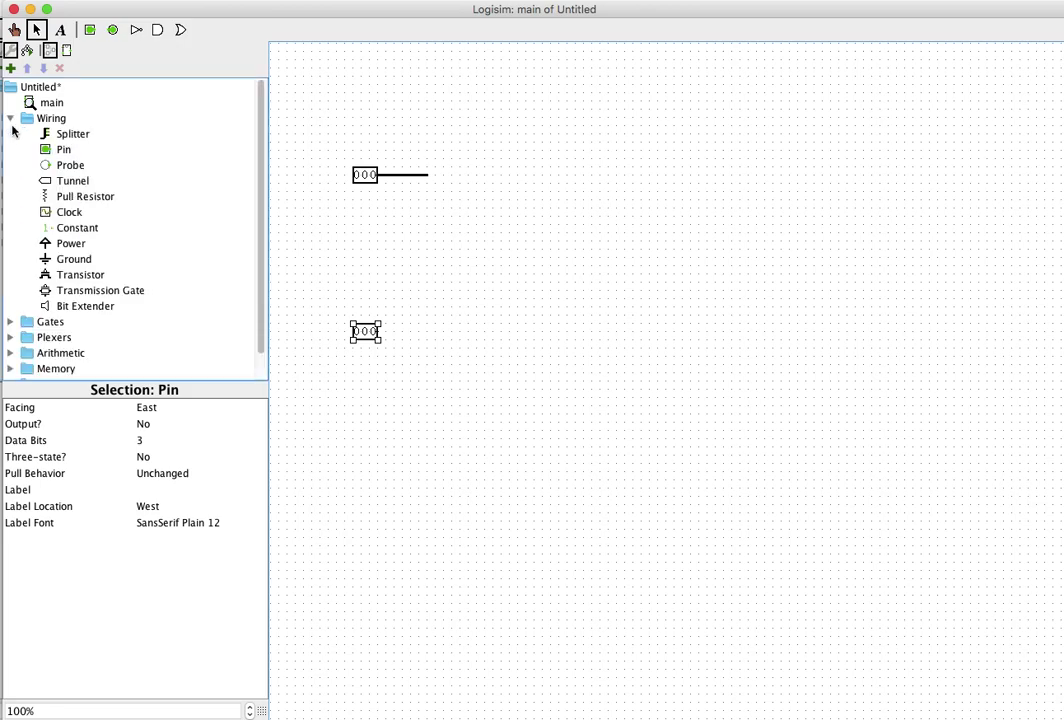
click(62, 134)
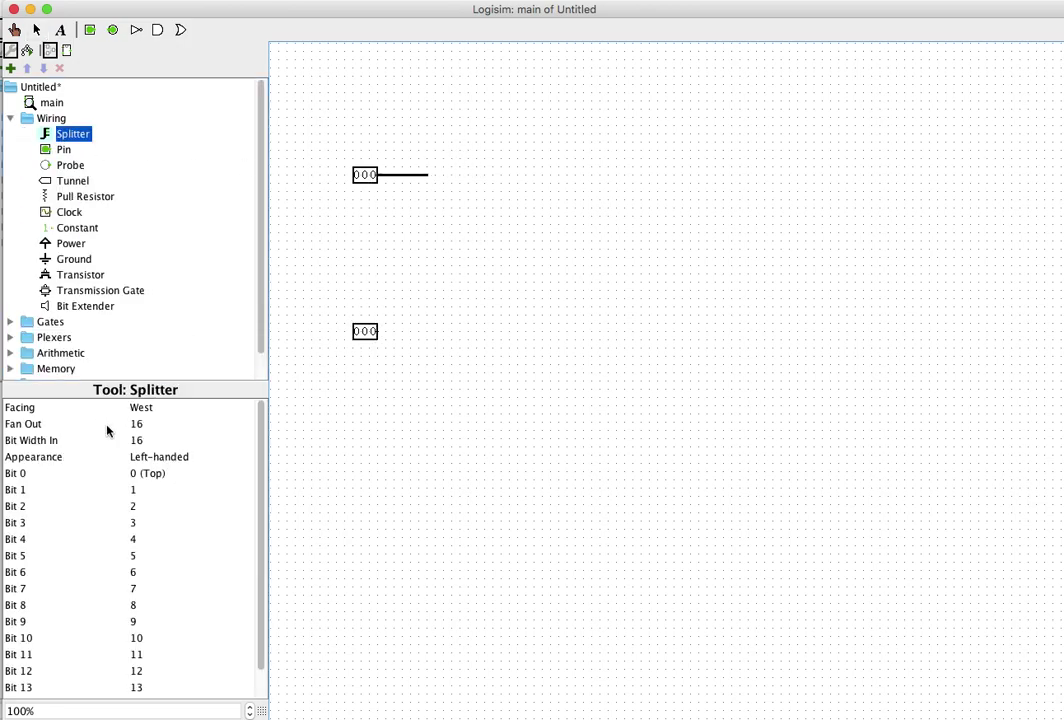
click(137, 424)
scroll(222, 491, up, 5)
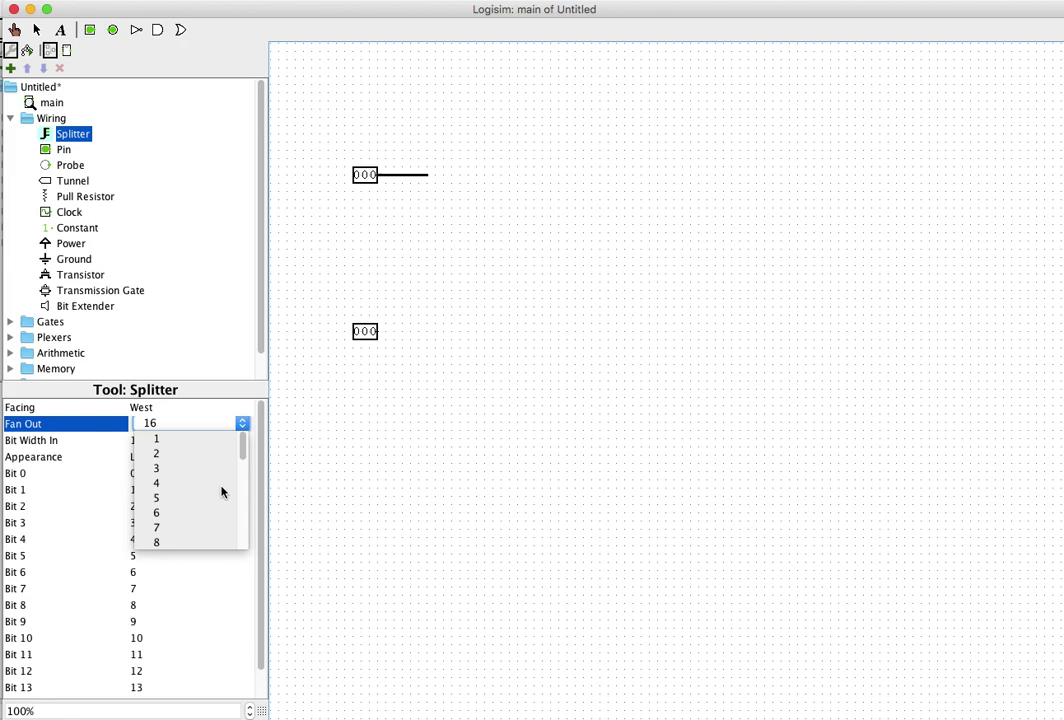
click(185, 468)
click(134, 439)
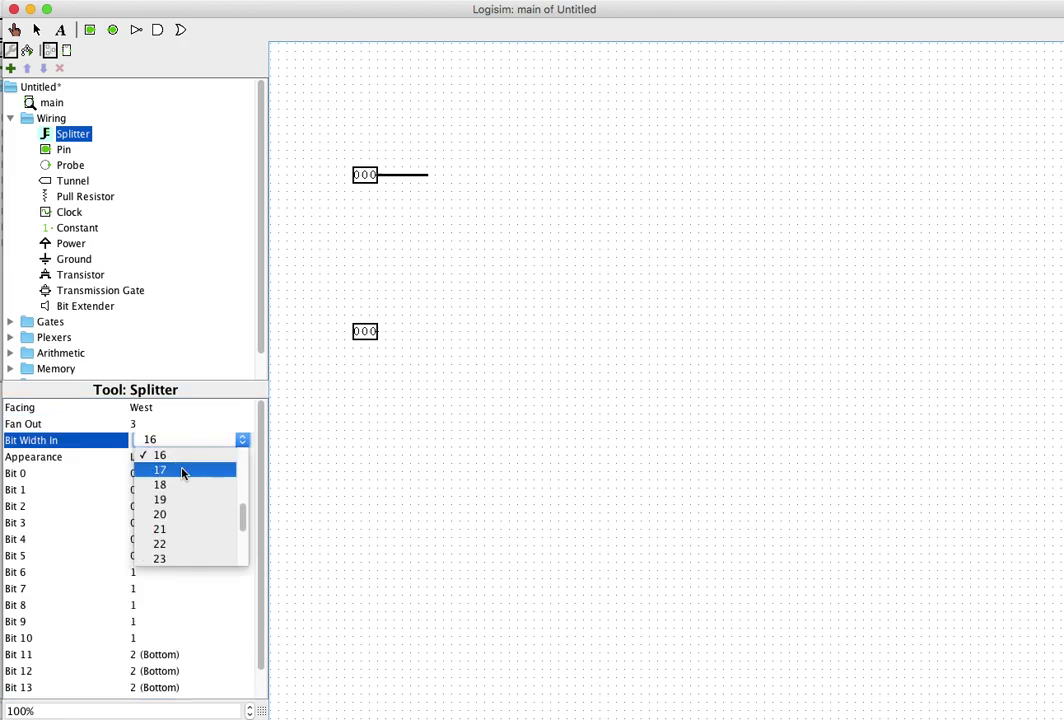
scroll(182, 472, up, 5)
click(165, 484)
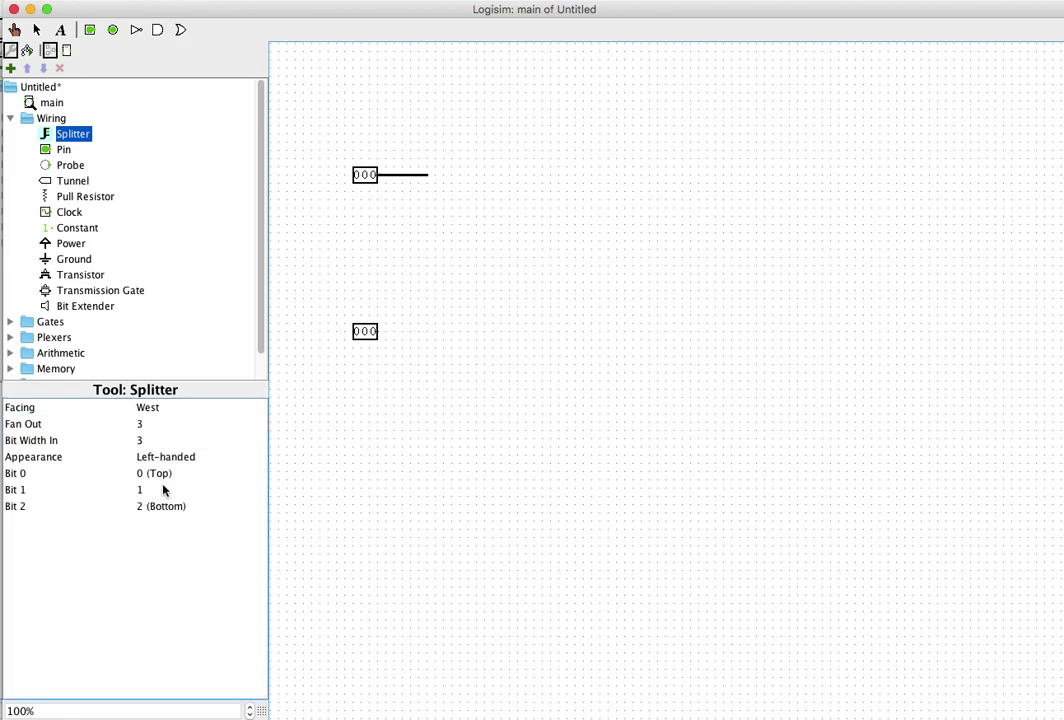
click(147, 407)
click(145, 390)
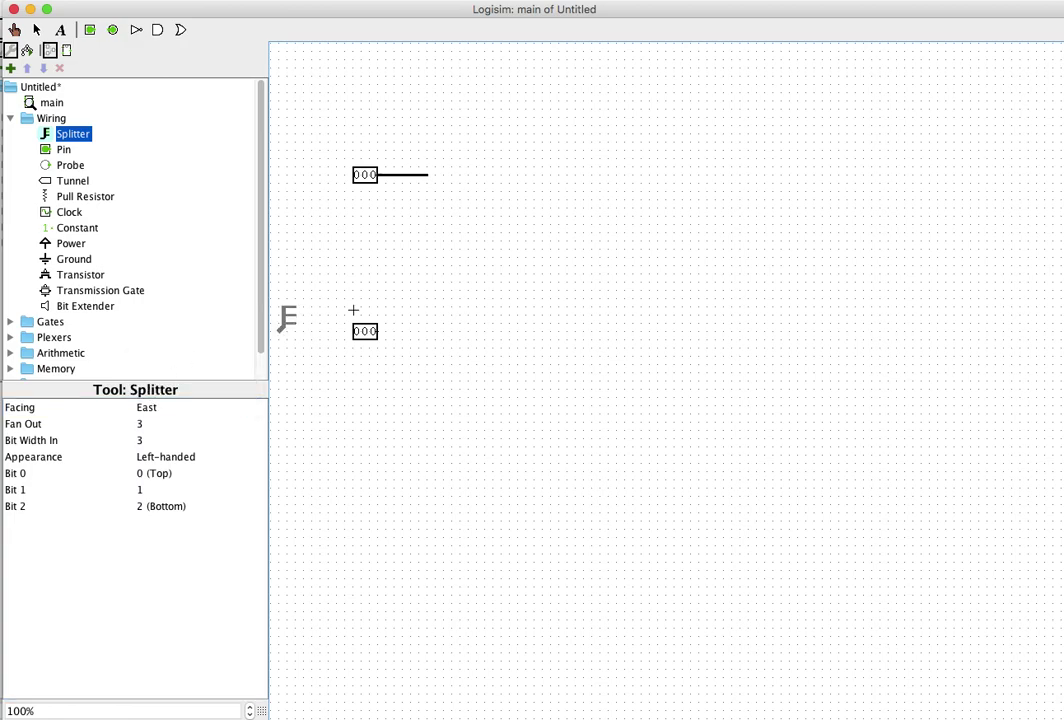
Step: Drop a splitter at the top wire's end, add another beside the lower pin, and wire that pin to it
click(430, 174)
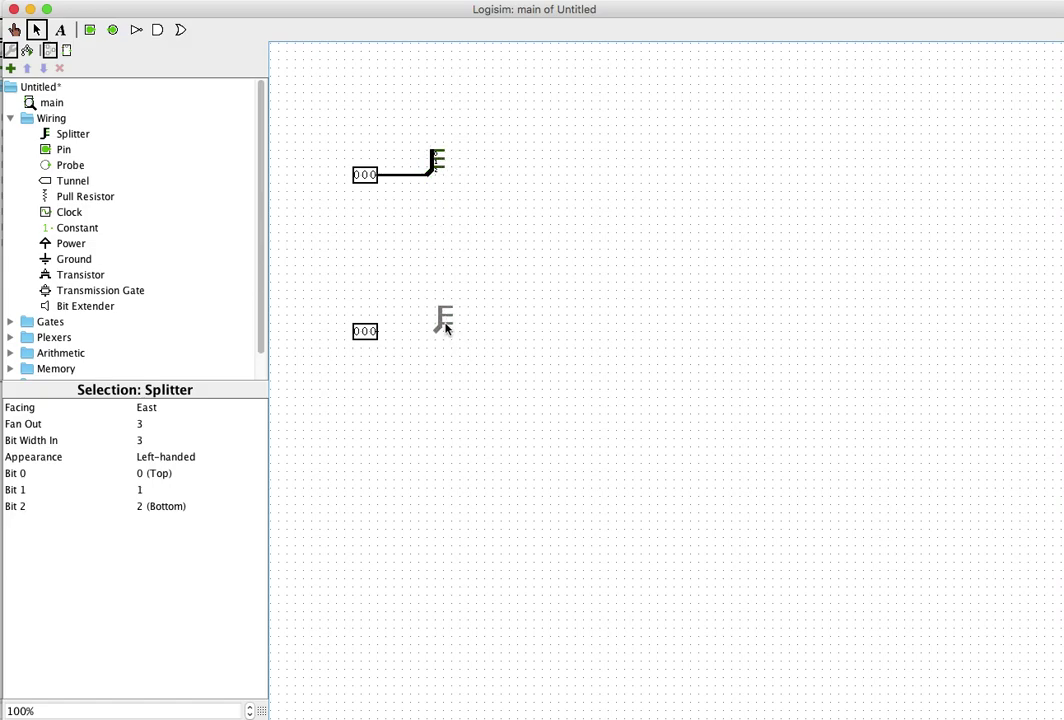
click(440, 328)
drag(376, 331, 425, 336)
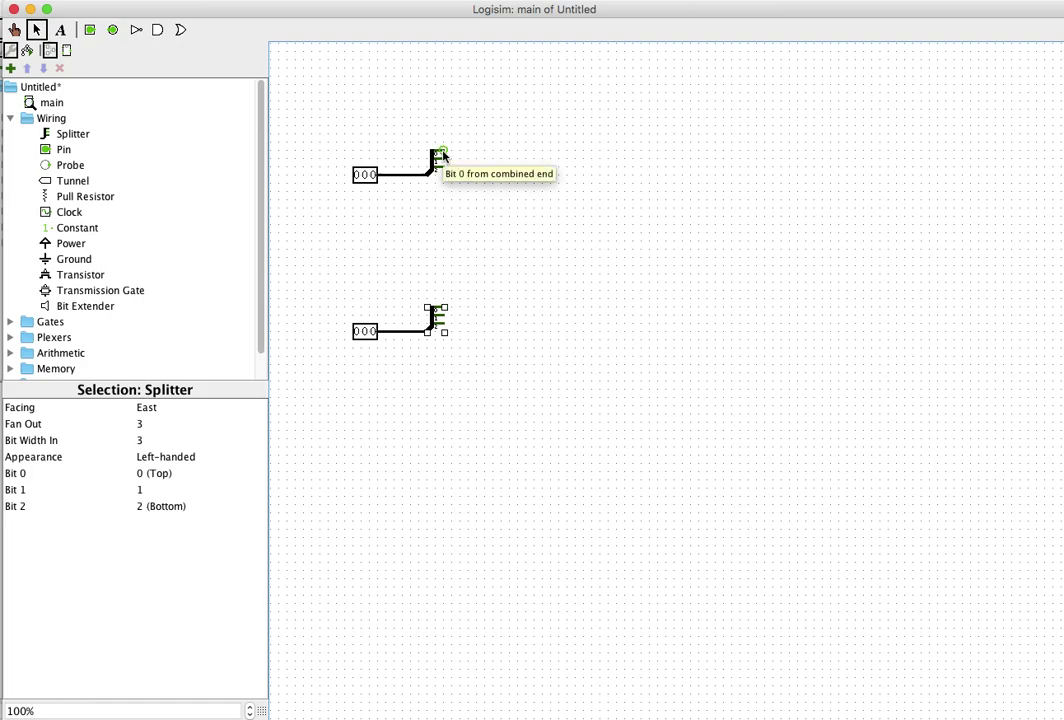
Step: Start loading a Logisim library and browse through Volumes to Google Drive's My Drive folder
click(117, 2)
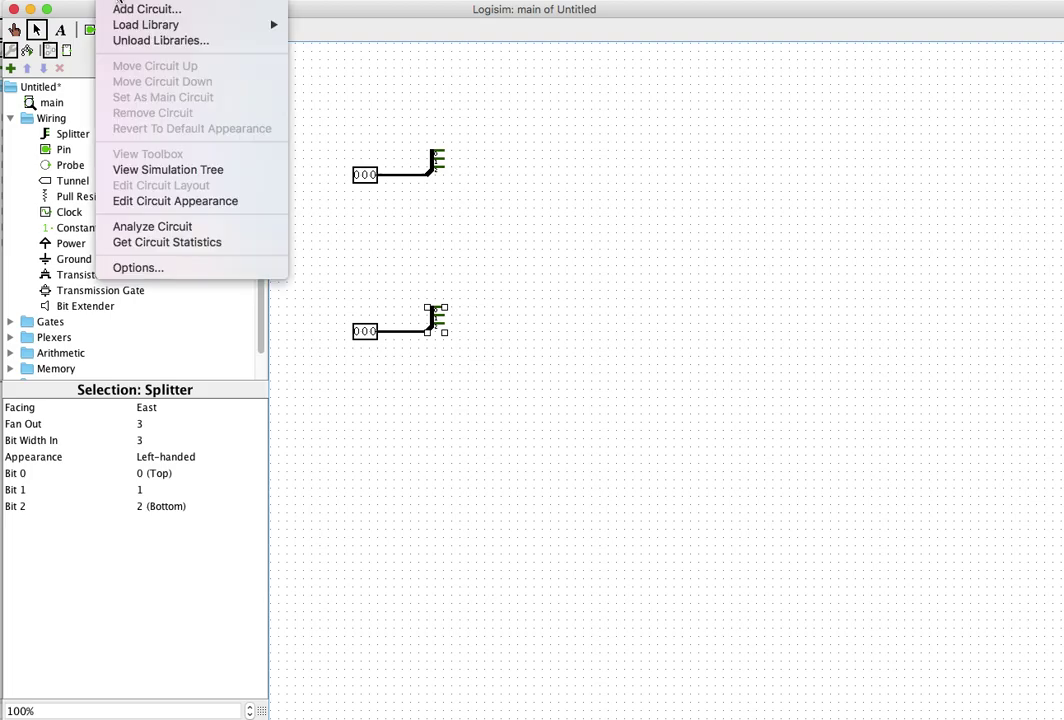
mouse_move(230, 24)
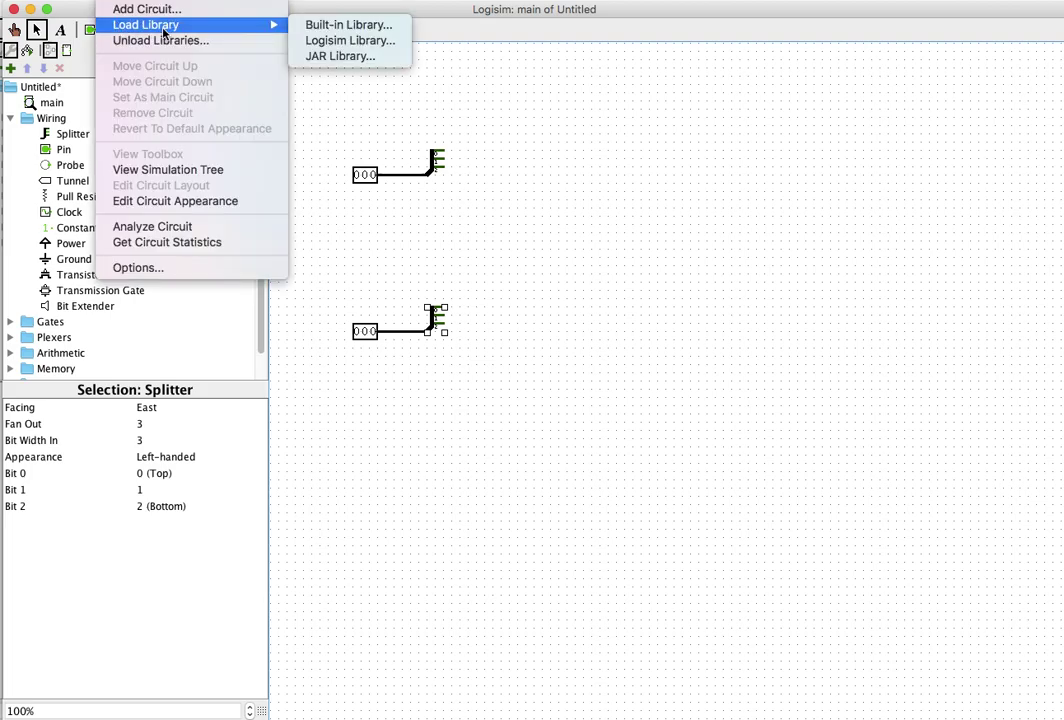
click(325, 42)
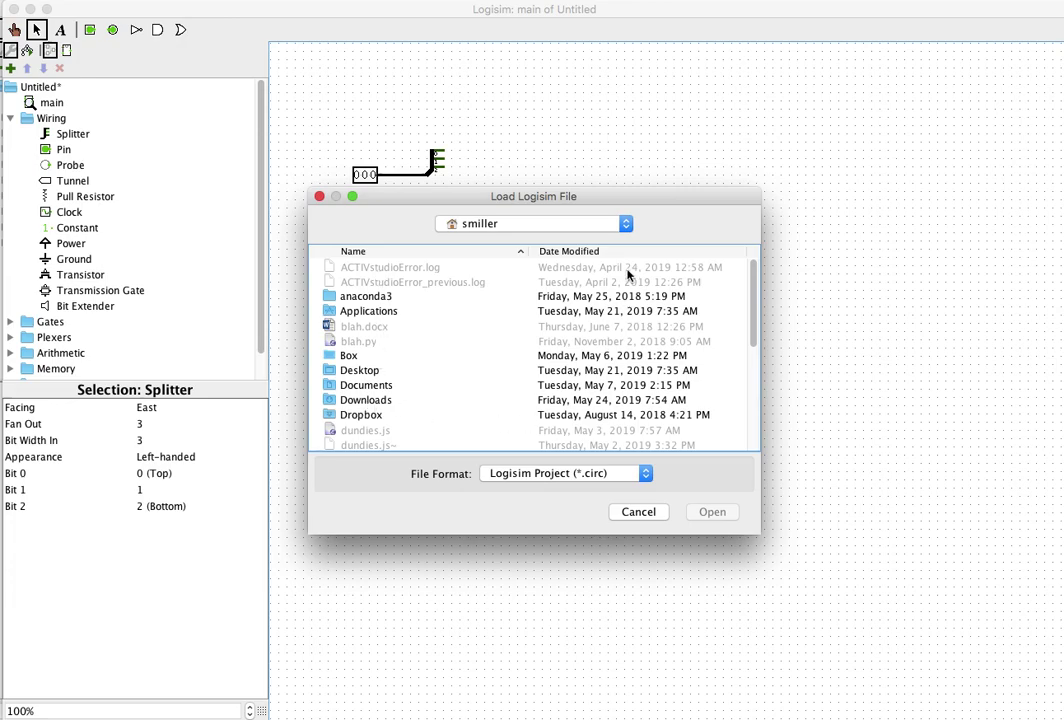
click(626, 226)
click(498, 253)
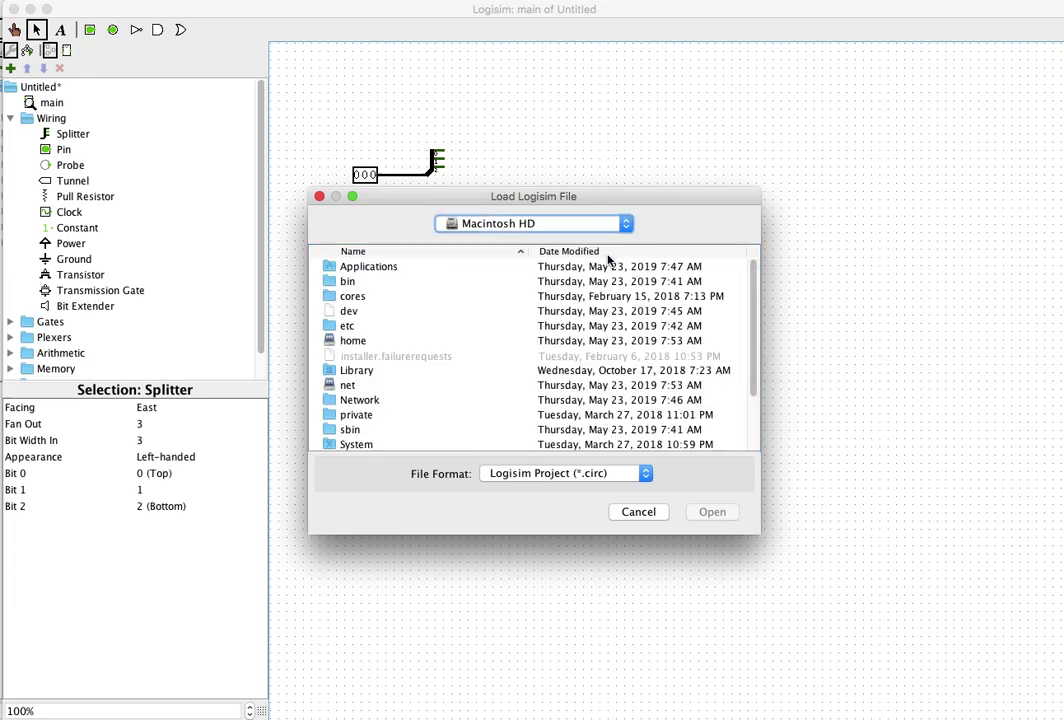
scroll(364, 304, down, 3)
scroll(364, 304, down, 2)
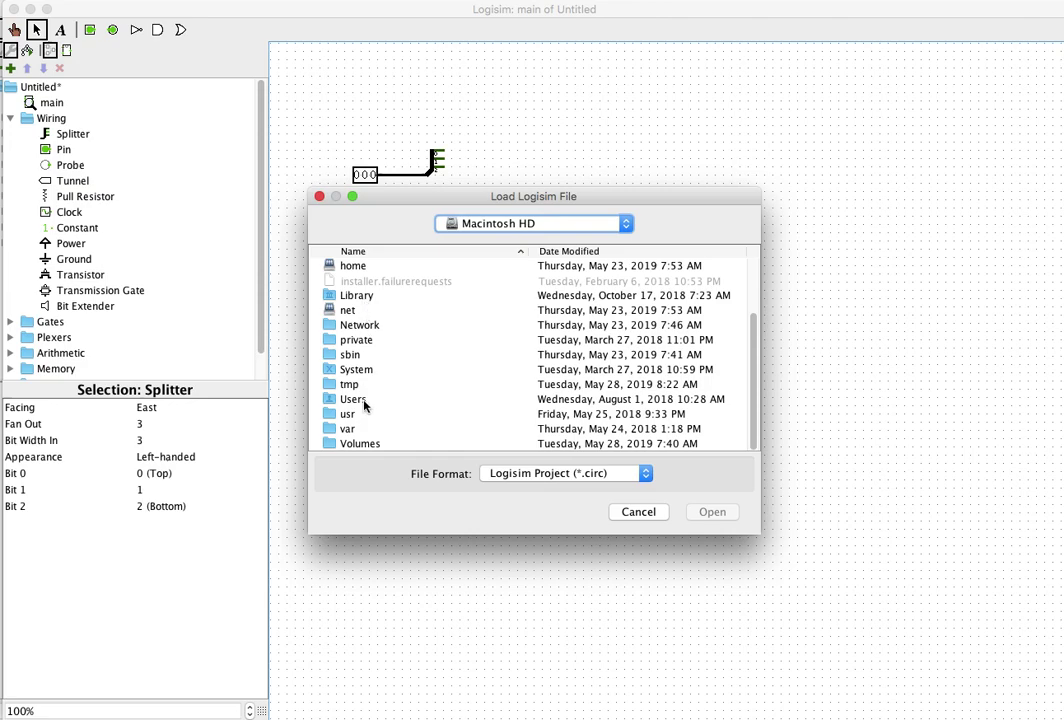
double_click(361, 442)
double_click(363, 268)
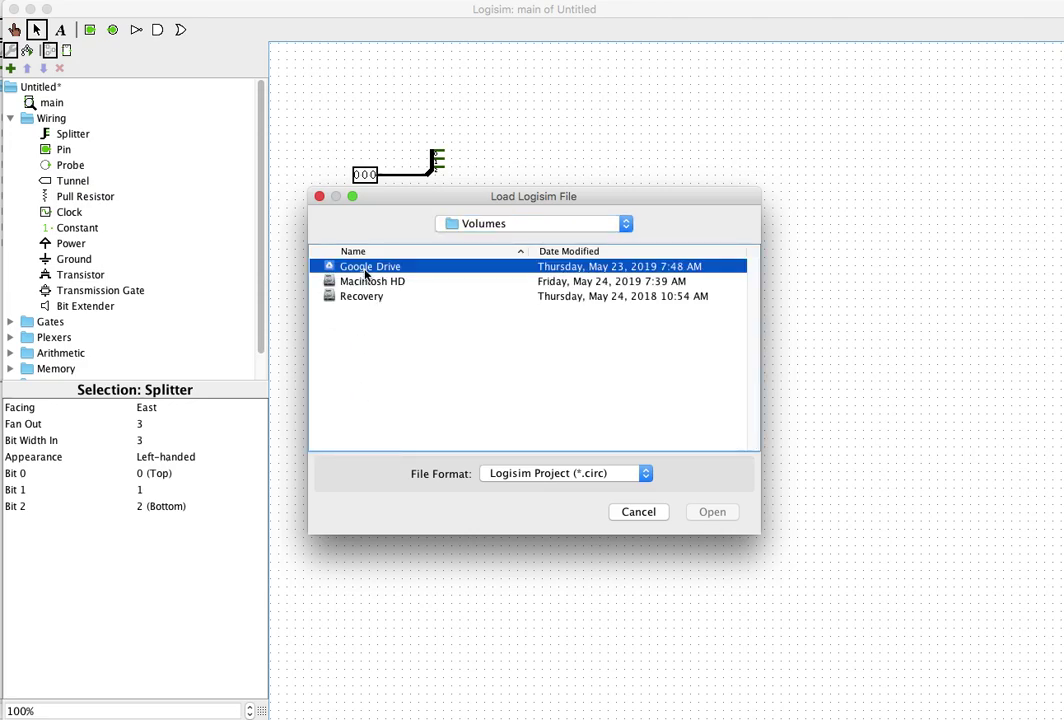
double_click(365, 270)
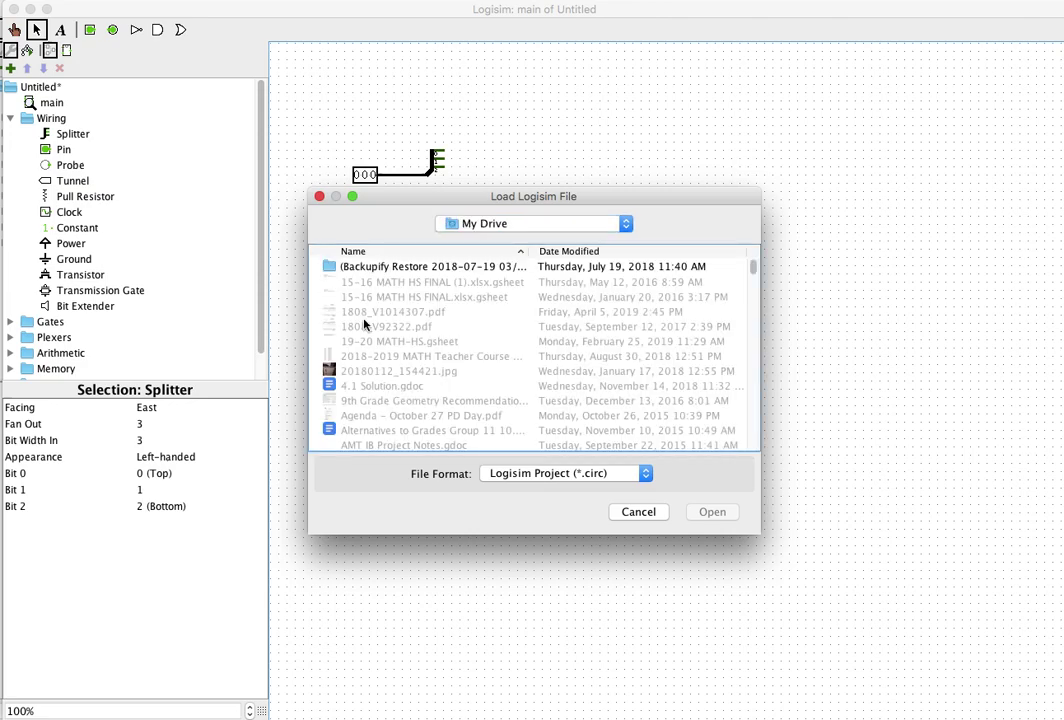
Step: Go into Classes > IB Computer Science > Unit 1 – Boolean Logic and open half_adder.circ
scroll(364, 325, down, 10)
double_click(358, 383)
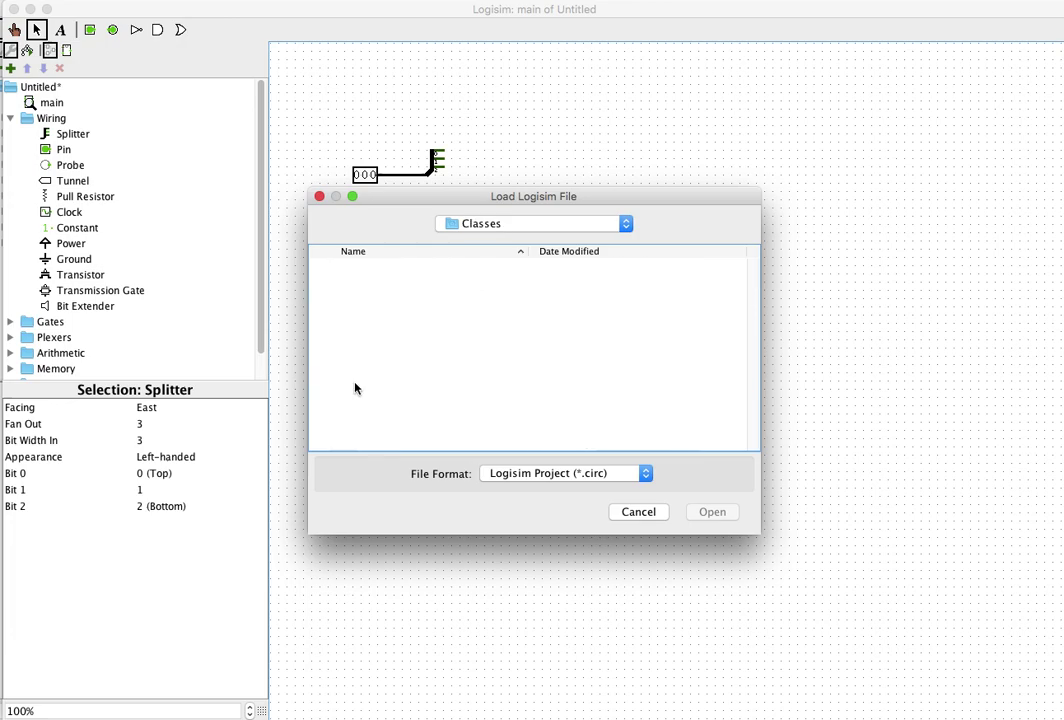
click(403, 327)
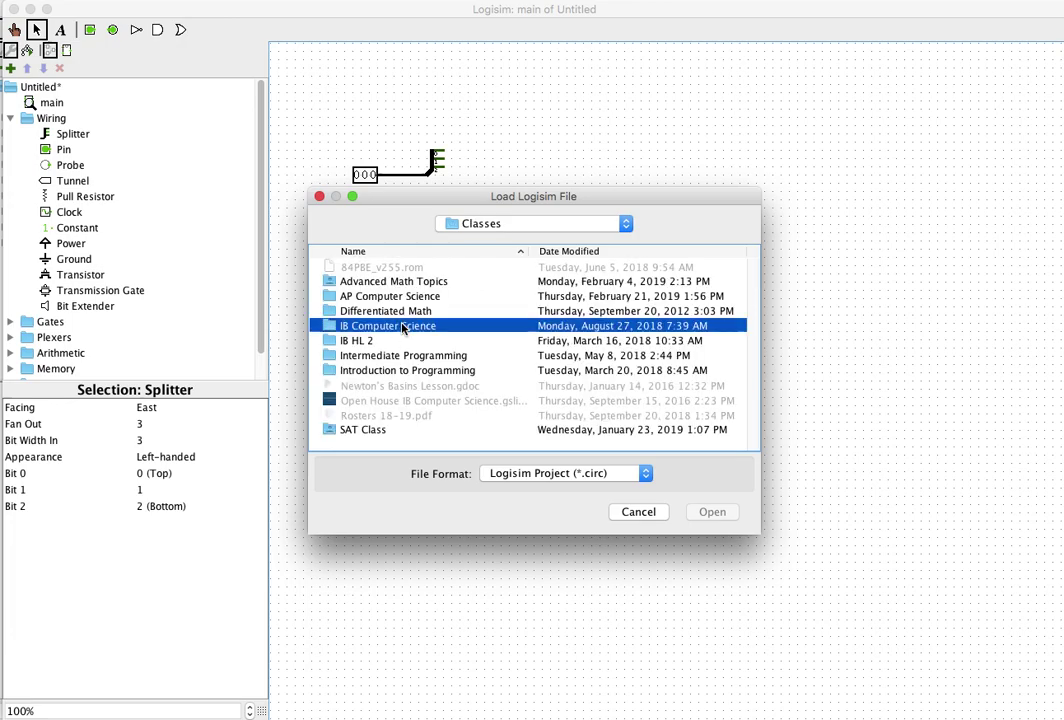
double_click(403, 327)
scroll(403, 327, down, 5)
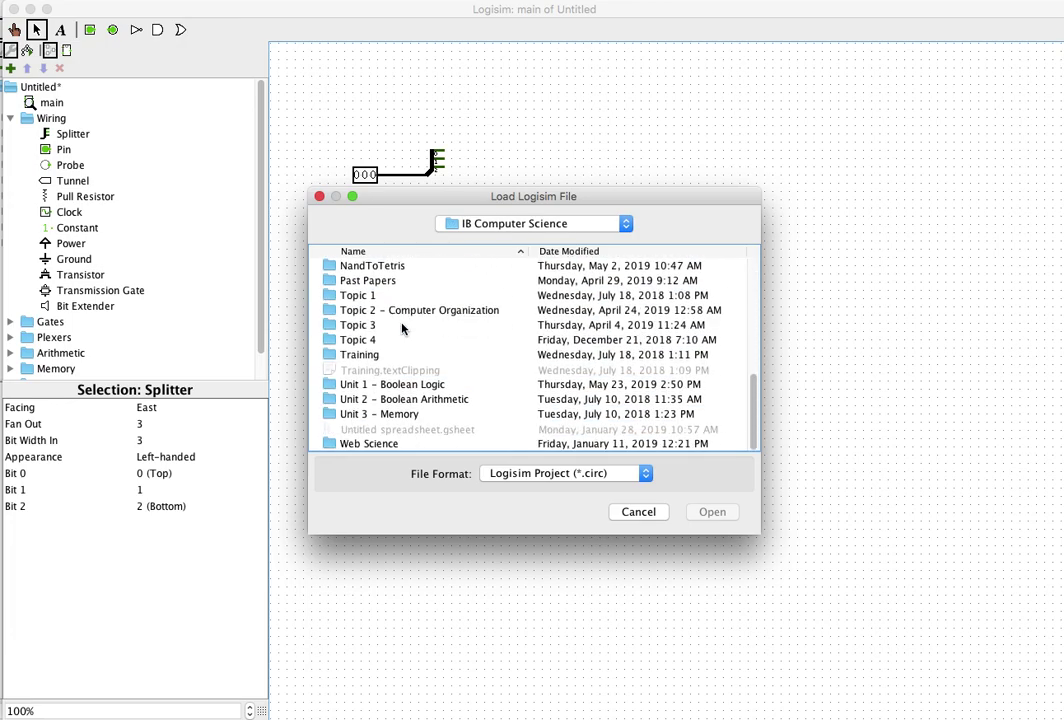
click(401, 385)
double_click(400, 388)
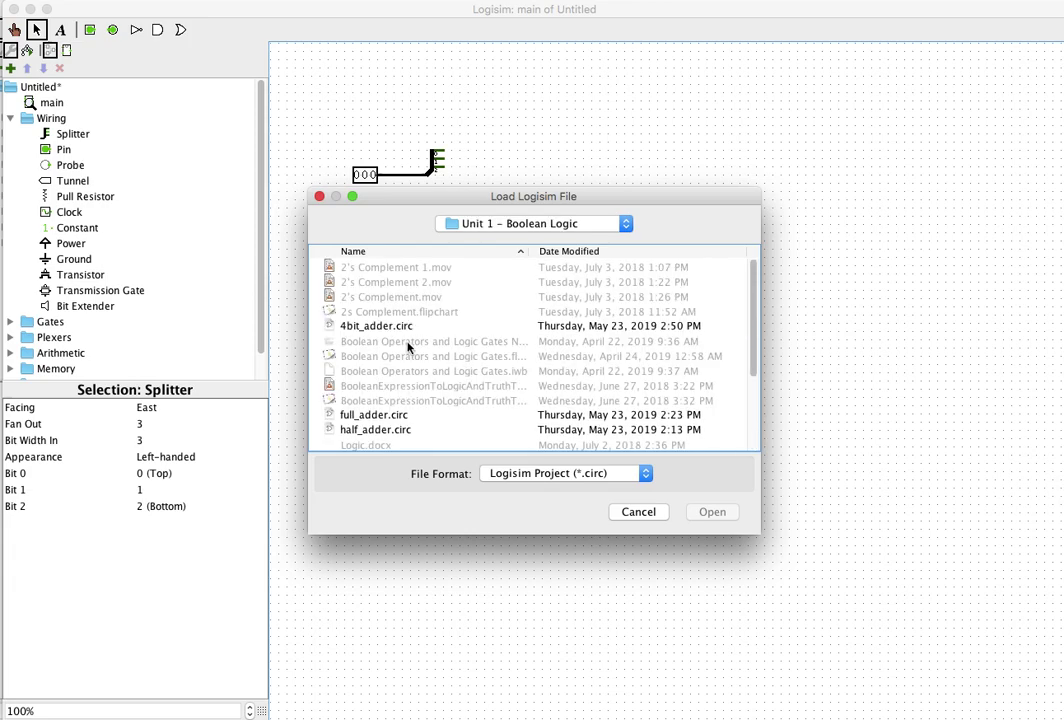
click(388, 432)
click(700, 512)
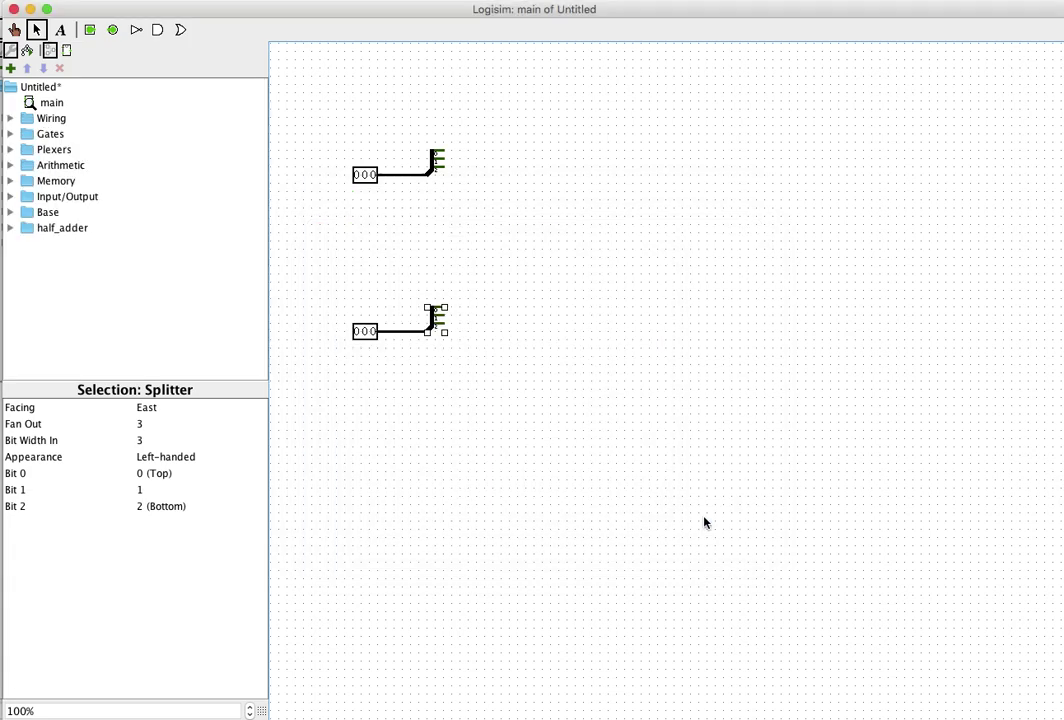
Step: Place a half adder between the splitters, feed it both bit 0 lines, and run its sum and carry wires
click(10, 228)
click(66, 244)
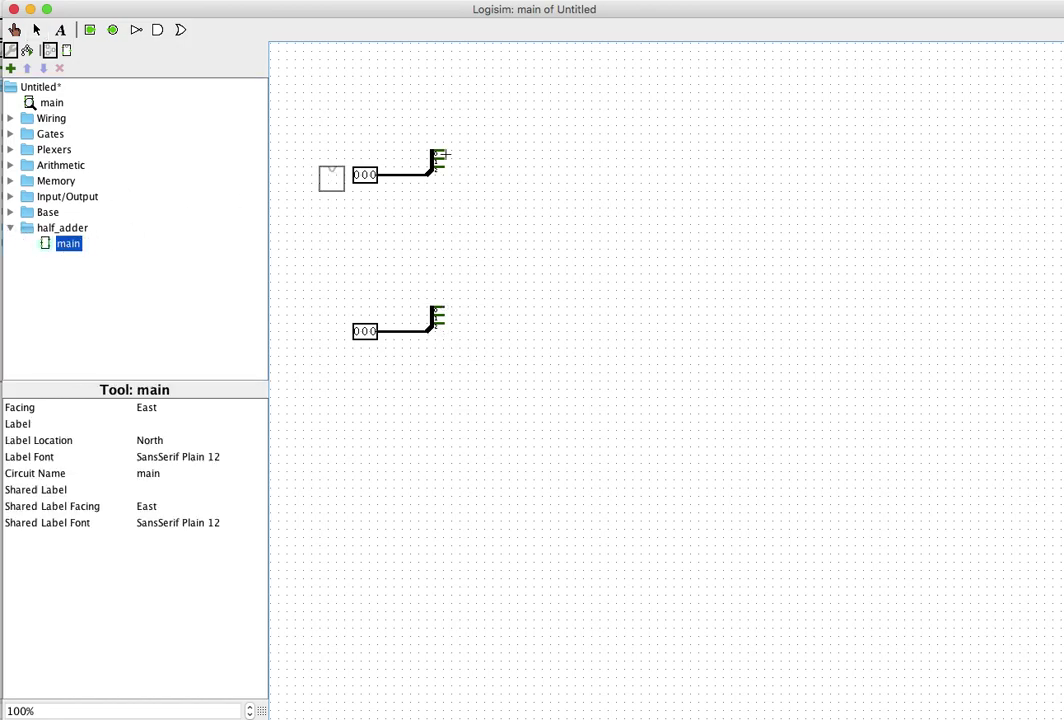
click(513, 138)
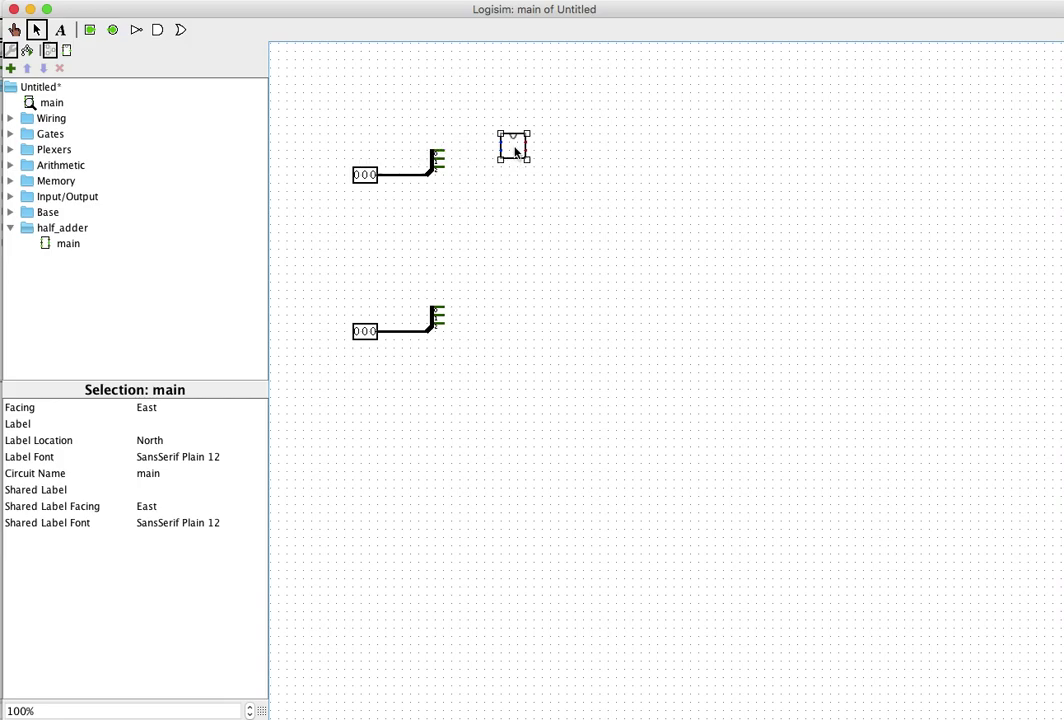
mouse_move(515, 155)
mouse_down()
mouse_move(512, 244)
mouse_move(526, 208)
mouse_up()
drag(443, 152, 509, 201)
mouse_move(444, 311)
mouse_down()
mouse_move(465, 306)
mouse_move(487, 209)
mouse_move(492, 226)
mouse_move(486, 214)
mouse_move(508, 209)
mouse_up()
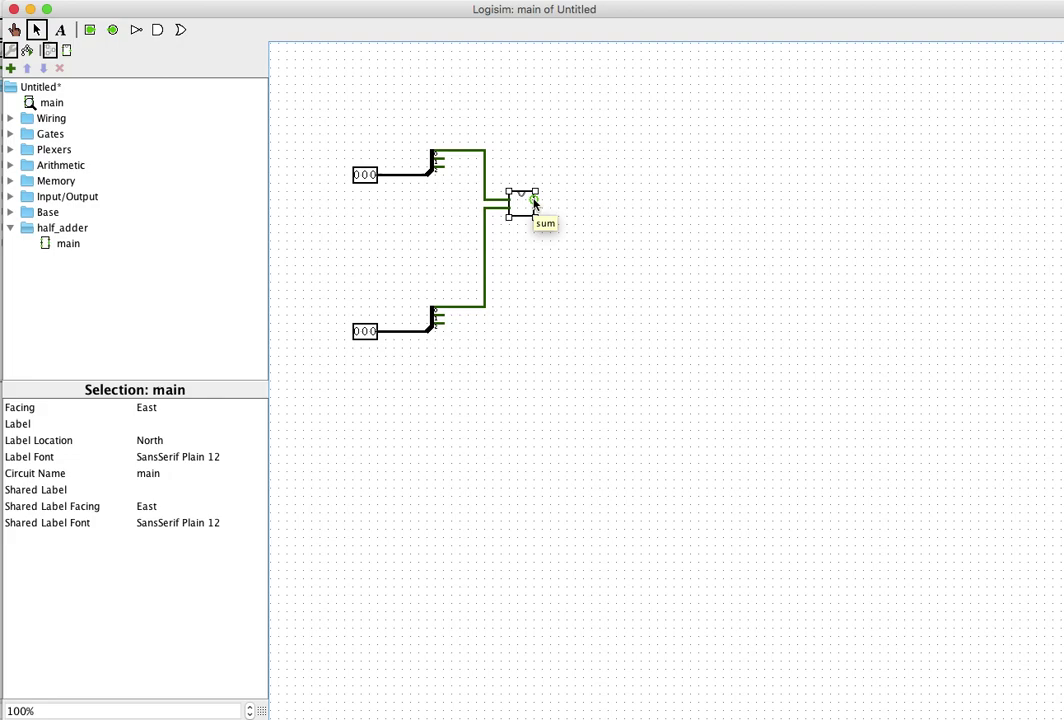
drag(534, 201, 750, 201)
mouse_move(535, 211)
mouse_down()
mouse_move(565, 233)
mouse_move(566, 248)
mouse_up()
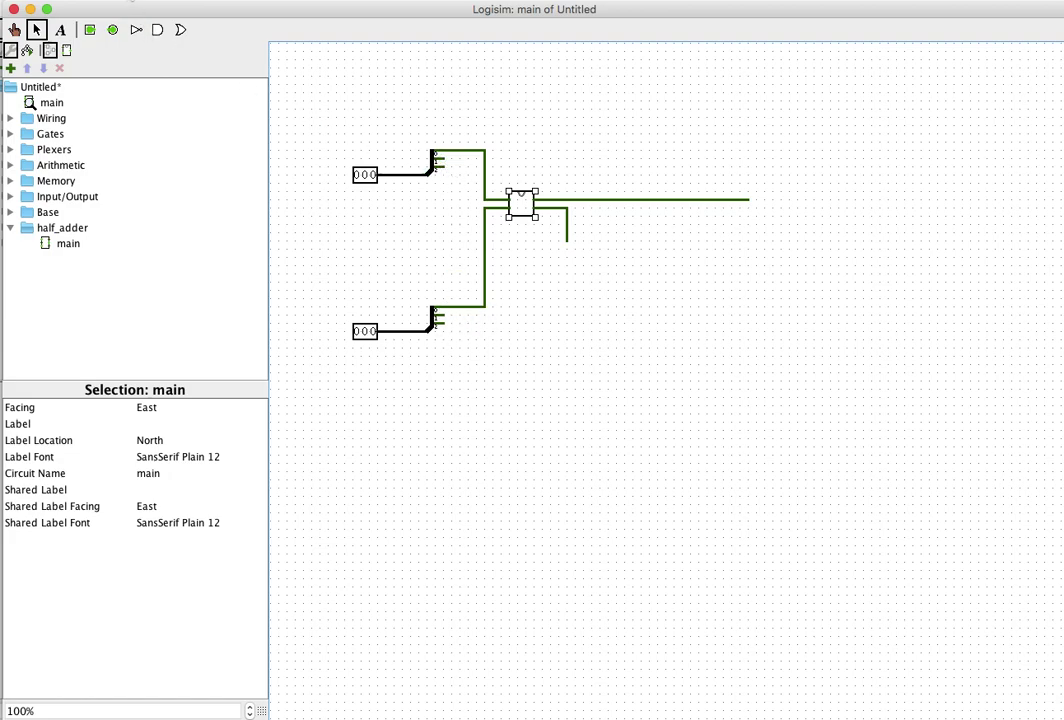
Step: Load full_adder.circ as a second Logisim library
click(125, 0)
mouse_move(156, 28)
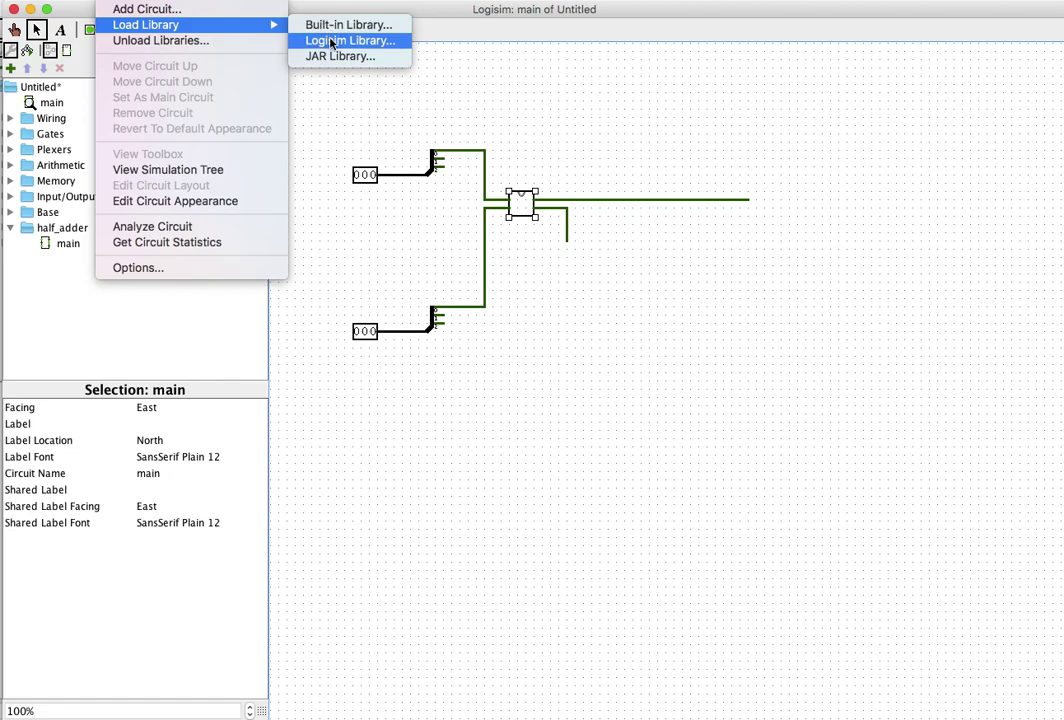
click(328, 40)
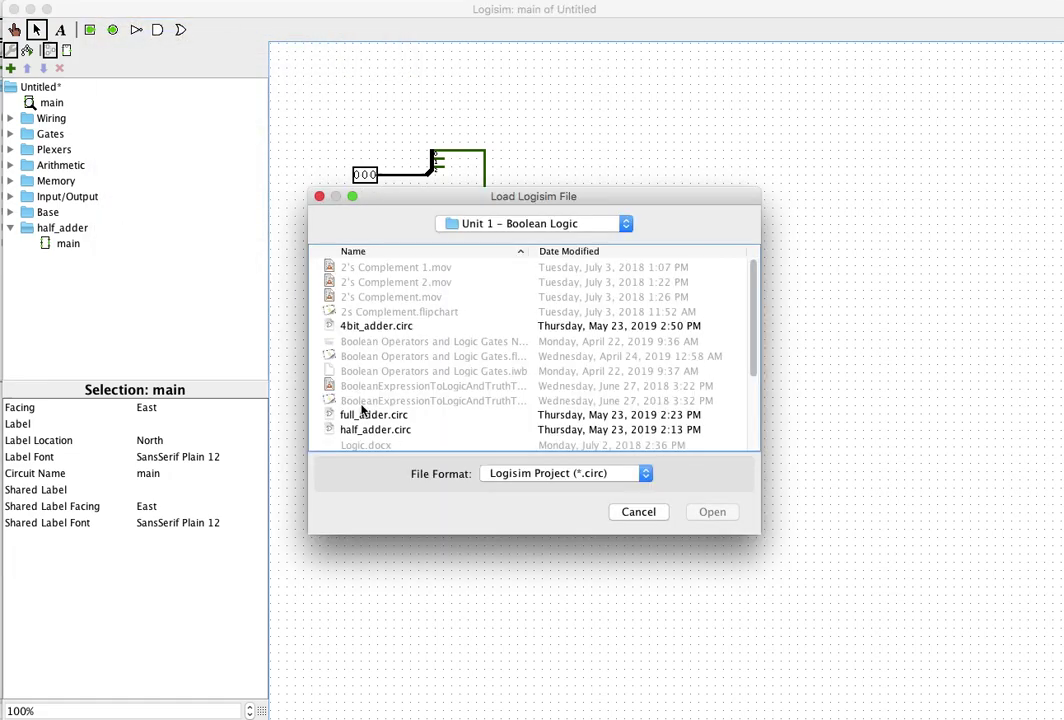
click(367, 415)
click(706, 510)
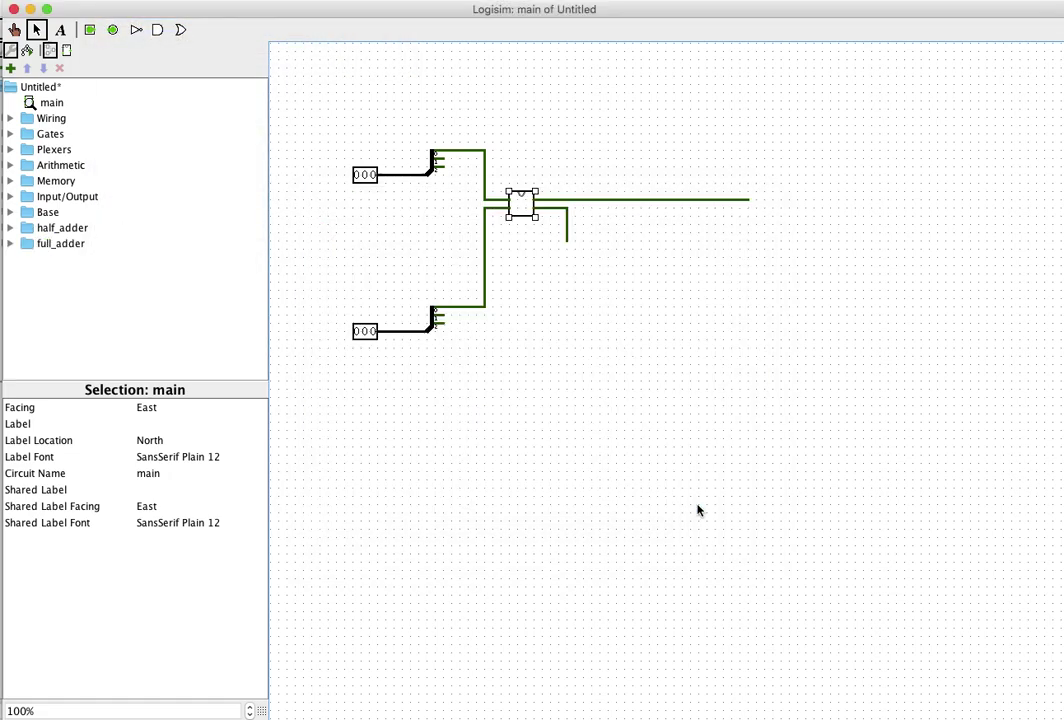
Step: Place a full adder and connect the half adder's carry to its carry input
click(10, 244)
click(46, 260)
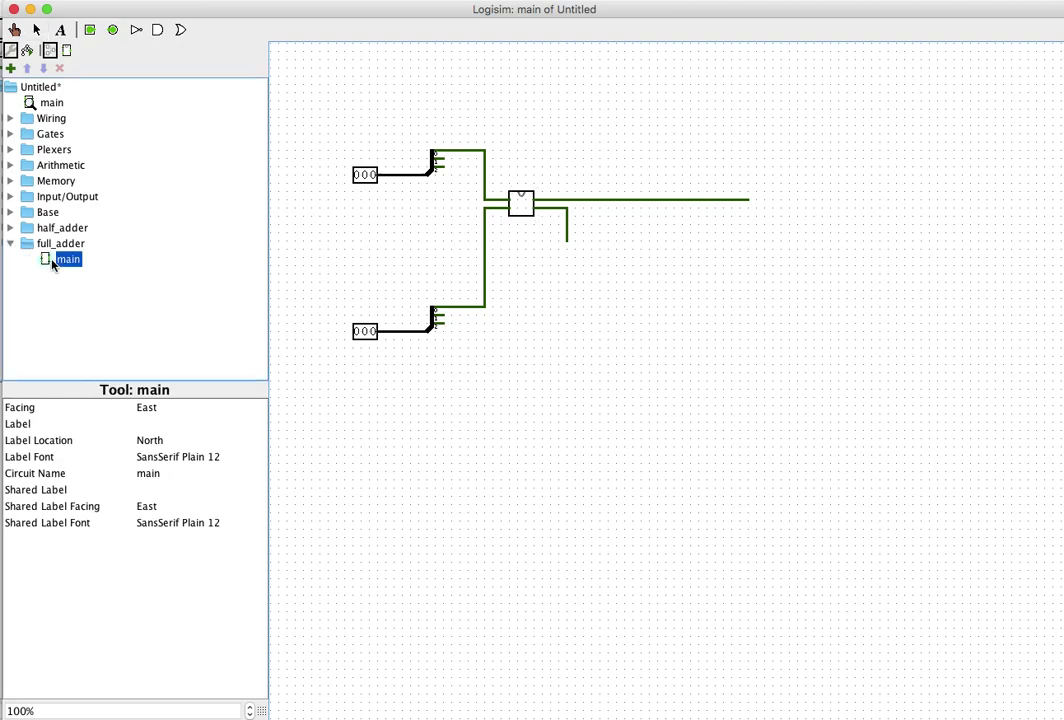
click(617, 237)
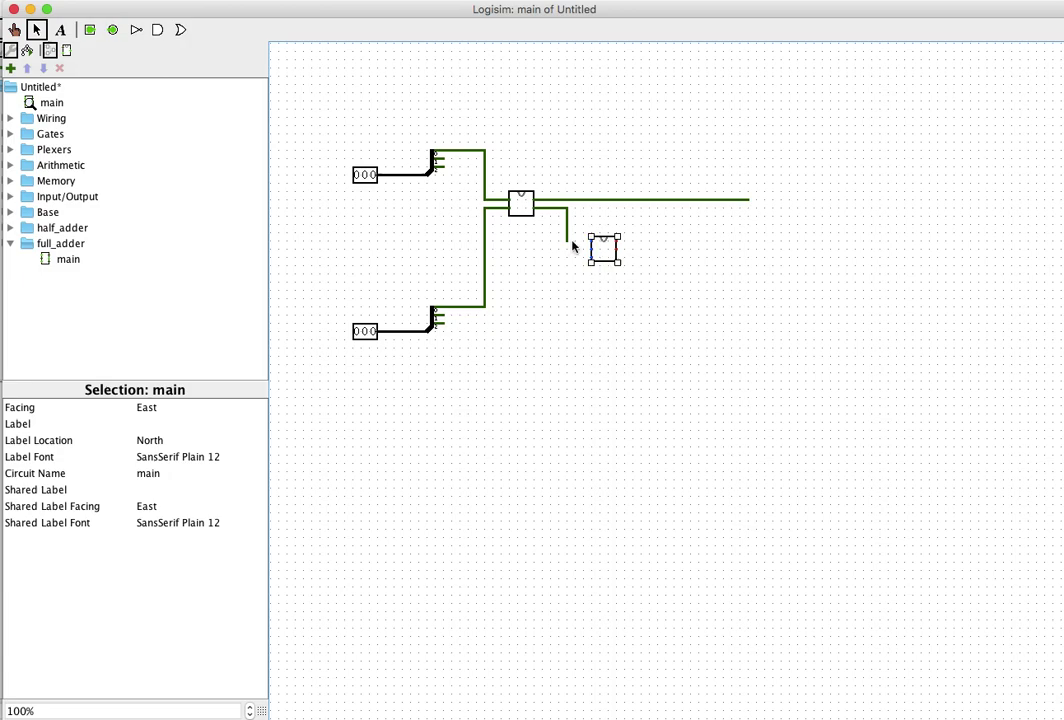
drag(567, 240, 596, 242)
Step: Wire bit 1 of both splitters into the full adder and run its sum and carry-out wires
drag(439, 316, 591, 257)
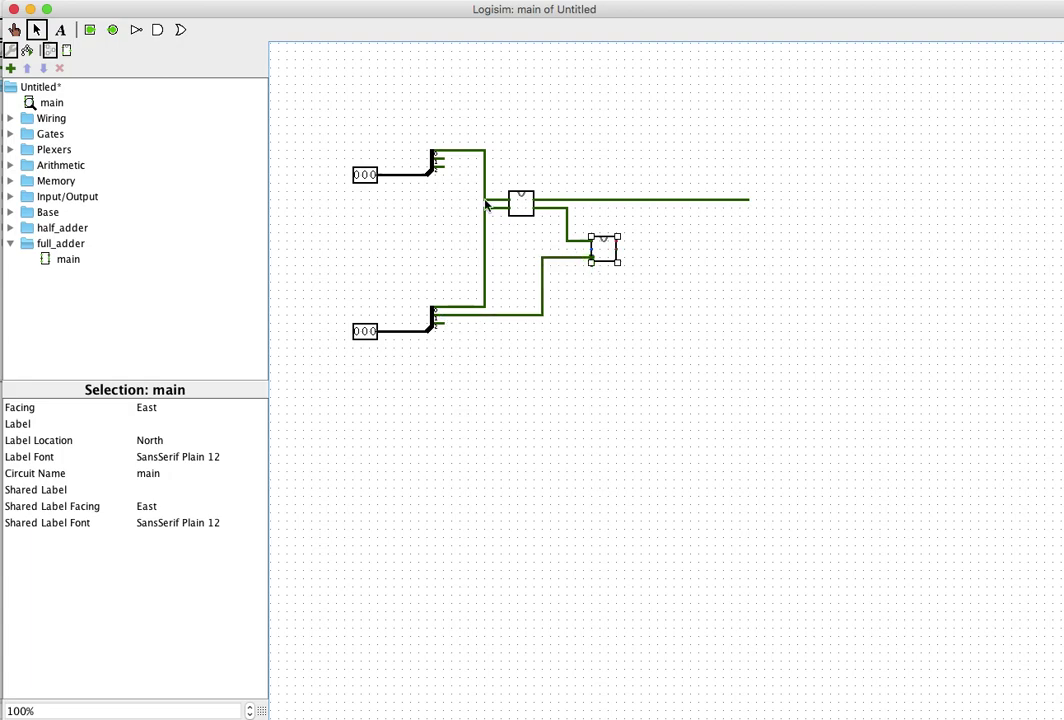
drag(439, 158, 591, 248)
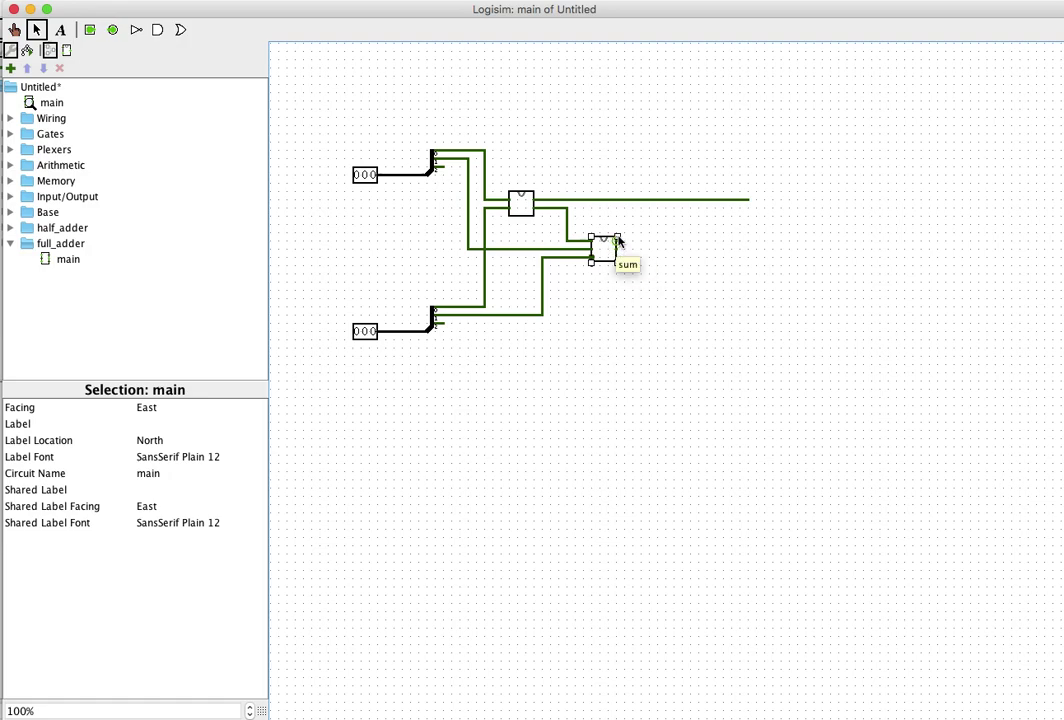
drag(617, 240, 748, 211)
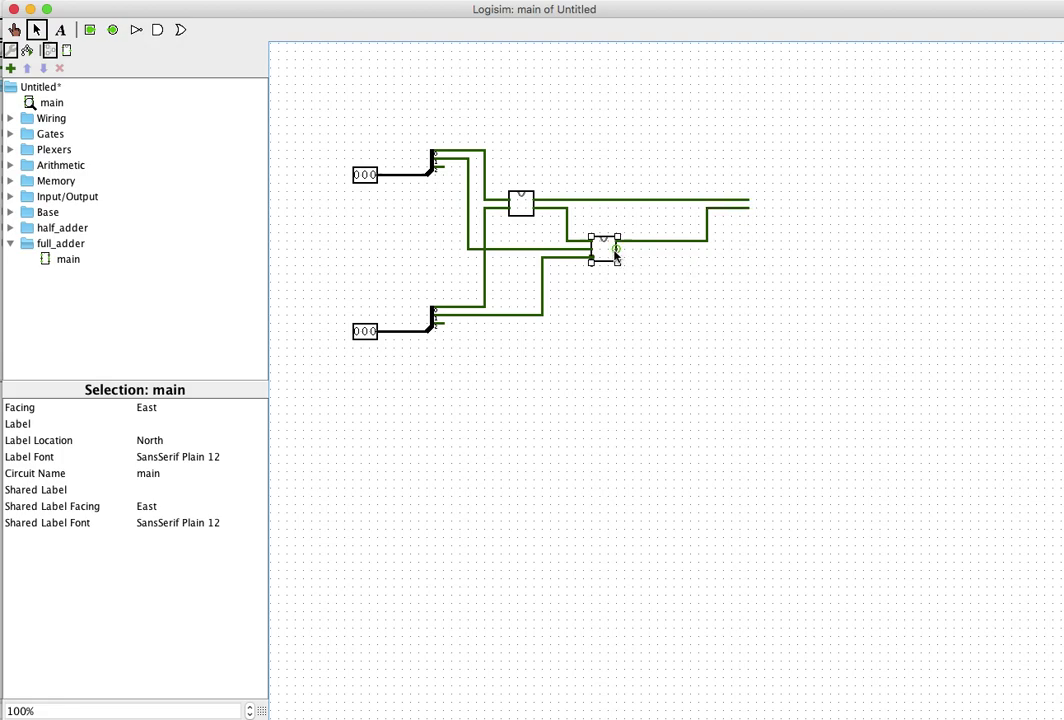
drag(616, 257, 632, 282)
Step: Place a second full adder fed by bit 2 of both inputs and wire its sum output
click(60, 259)
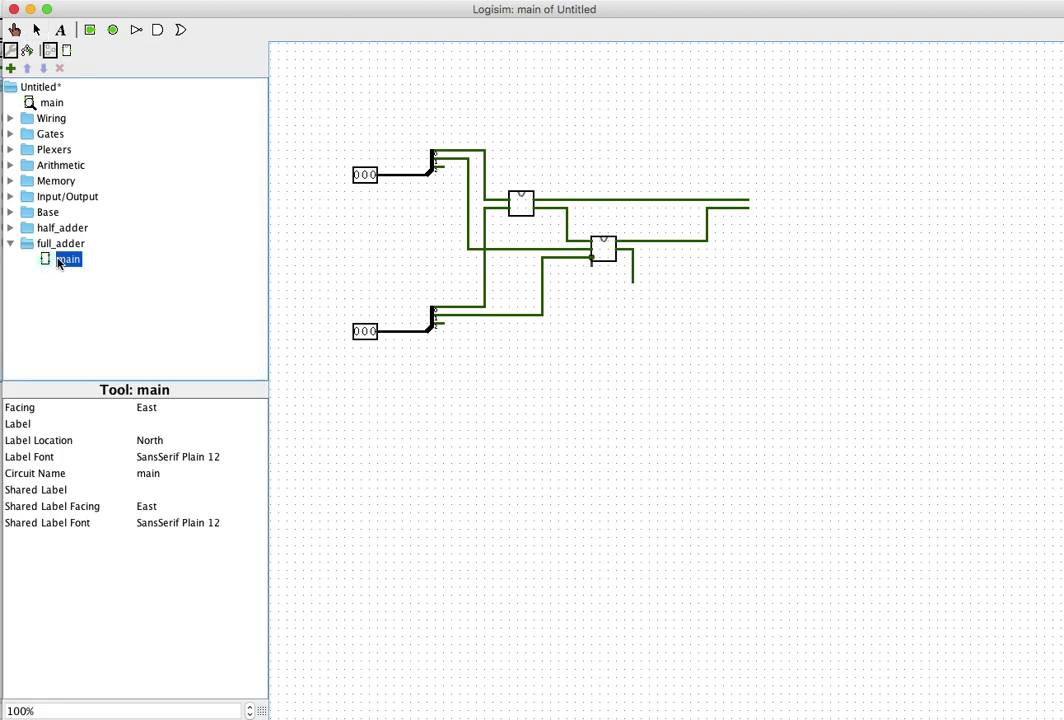
click(672, 296)
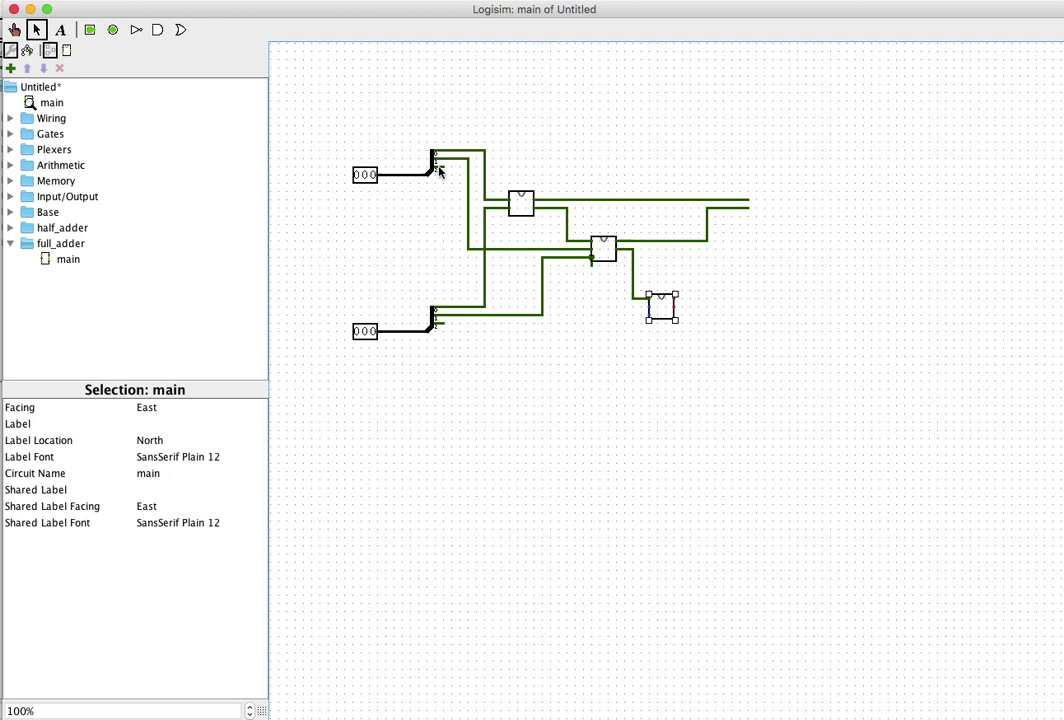
drag(441, 172, 646, 310)
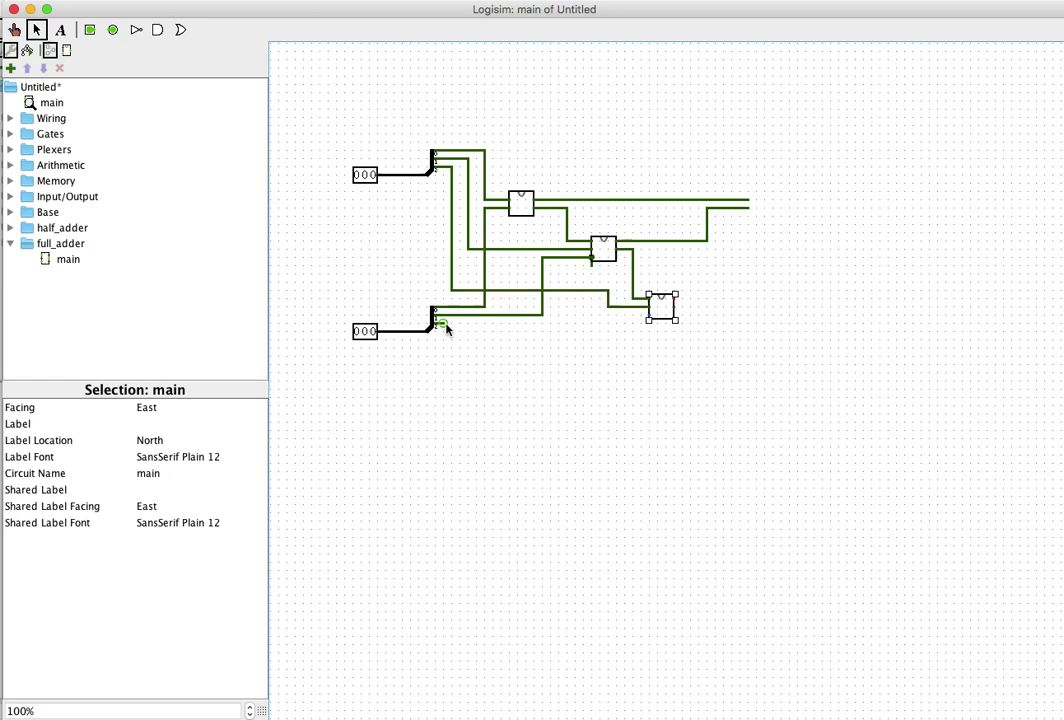
drag(445, 325, 647, 315)
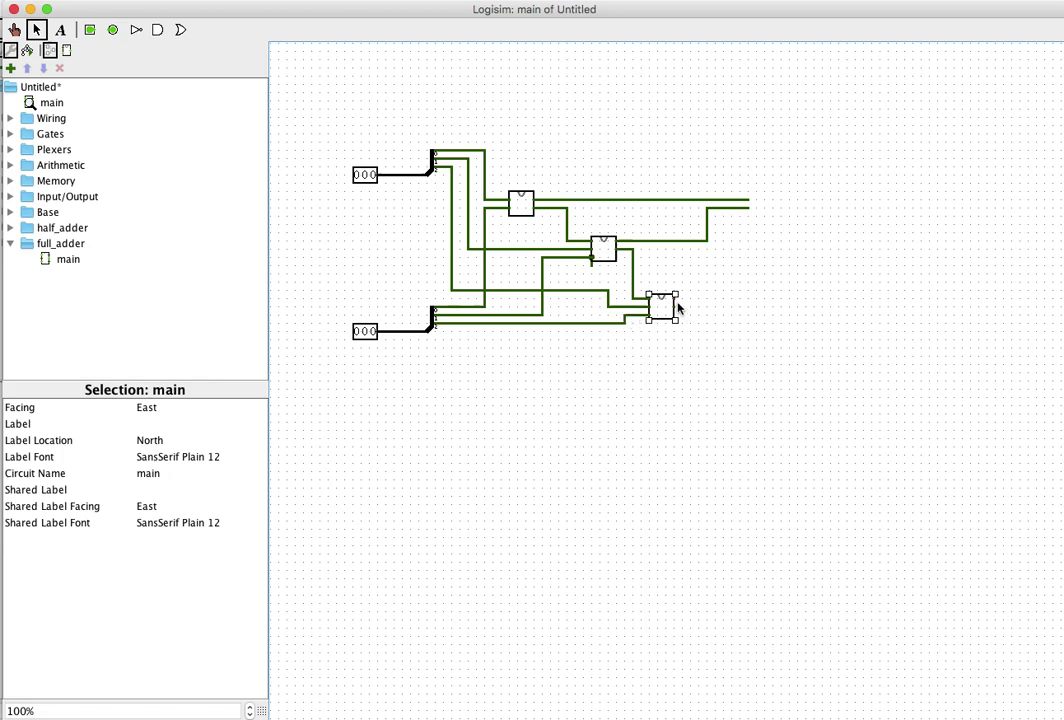
drag(674, 297, 748, 217)
Step: Route the last adder's output wire down, then delete the stray vertical wire and the short output stub
drag(690, 320, 690, 413)
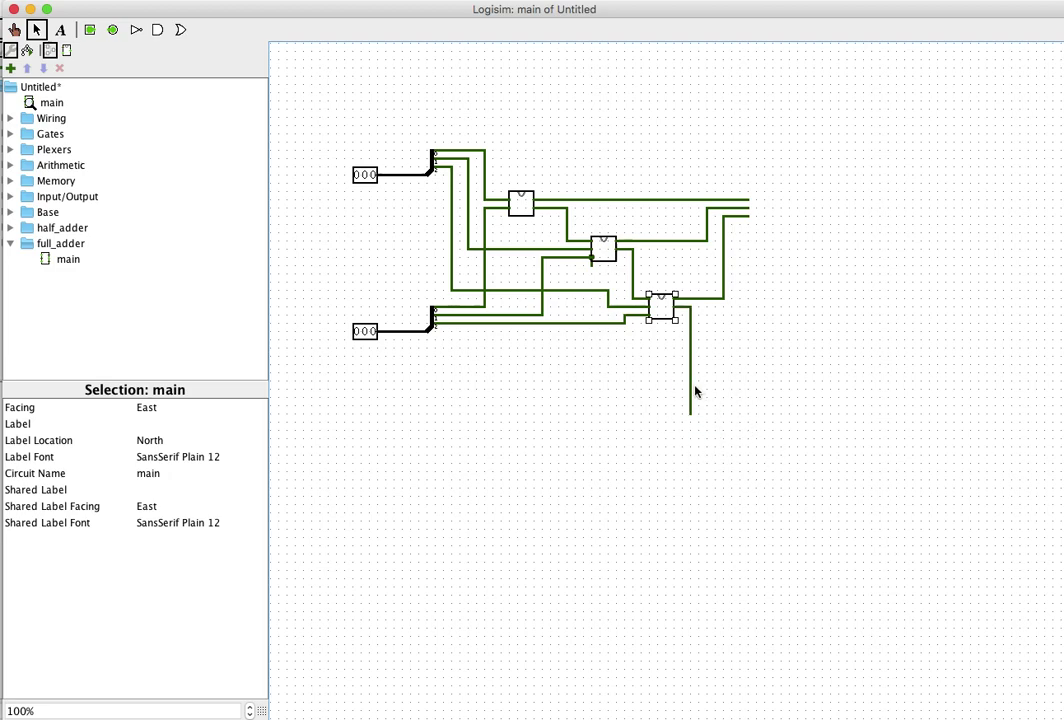
click(690, 392)
key(Delete)
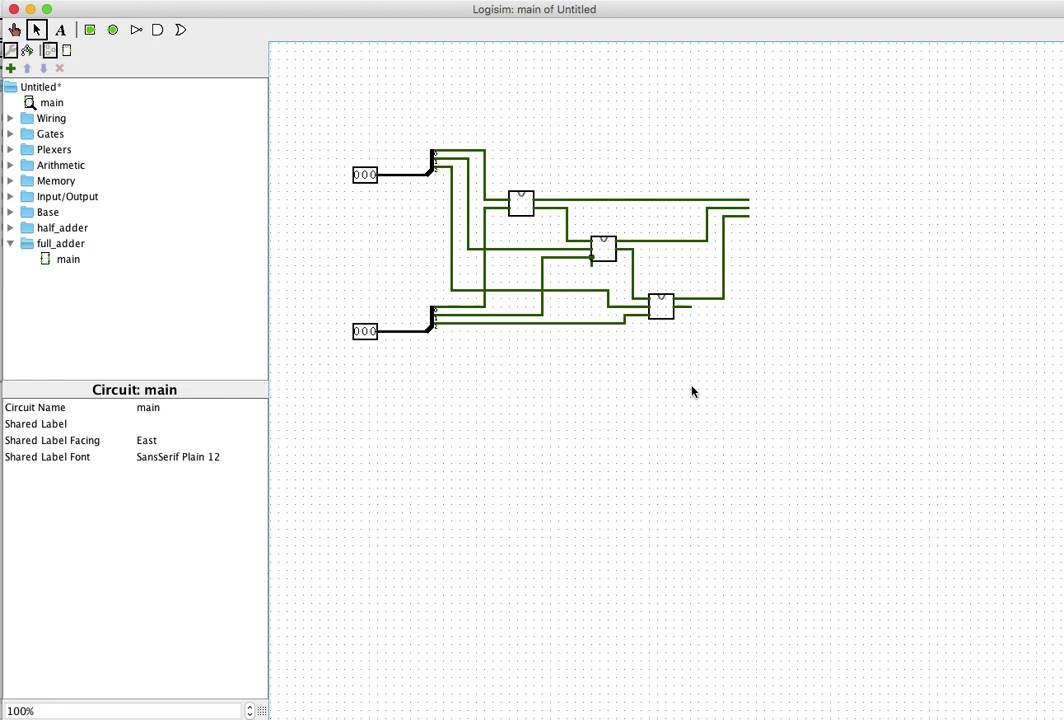
click(684, 313)
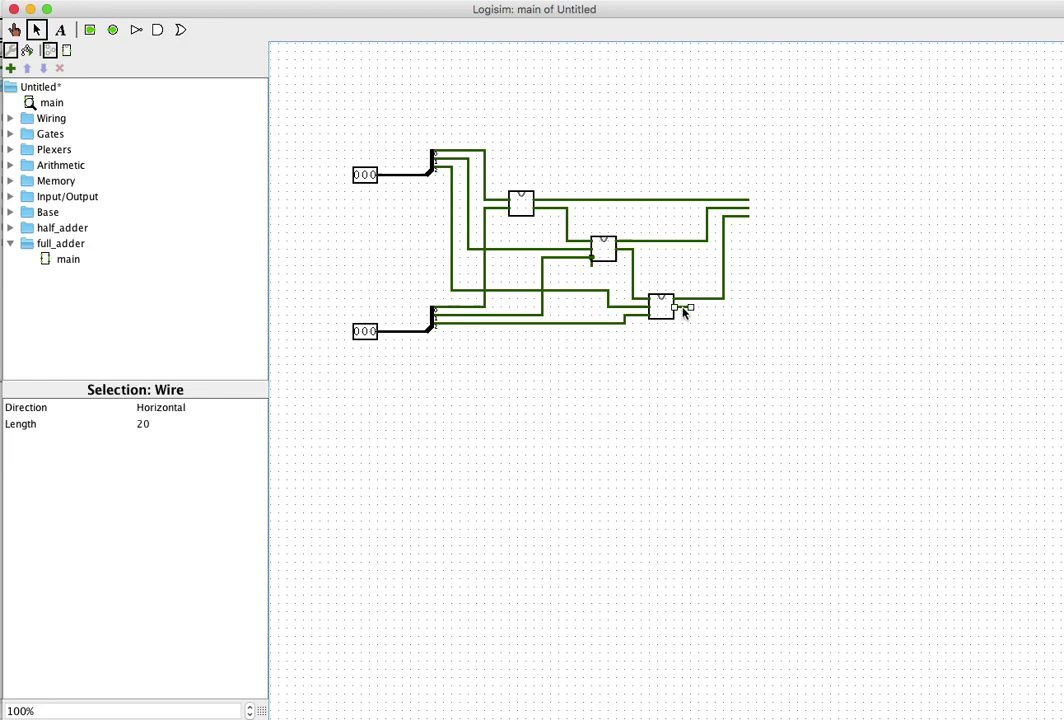
key(Delete)
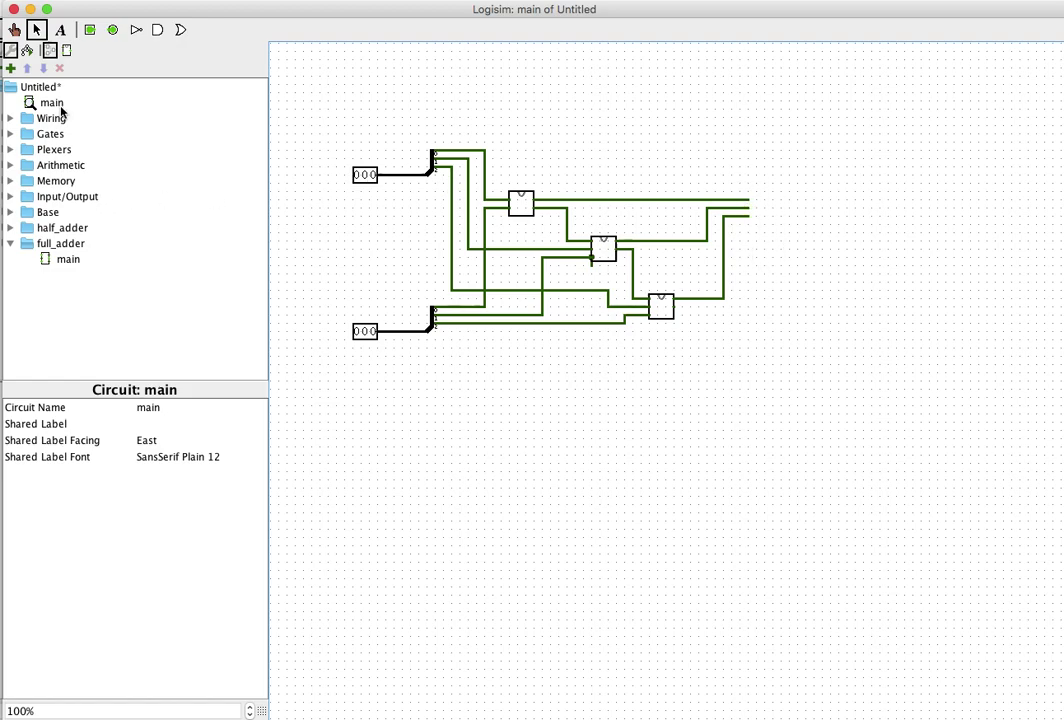
Step: Place a splitter with fan out 3 and 3-bit width on the three sum wires' ends
click(9, 120)
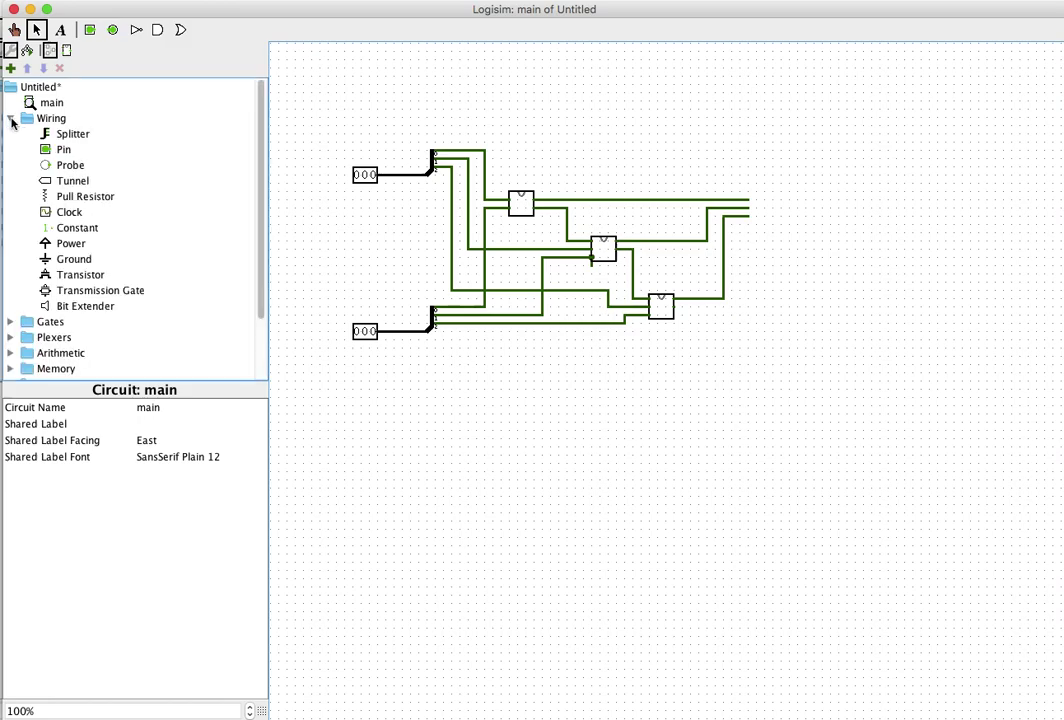
click(70, 133)
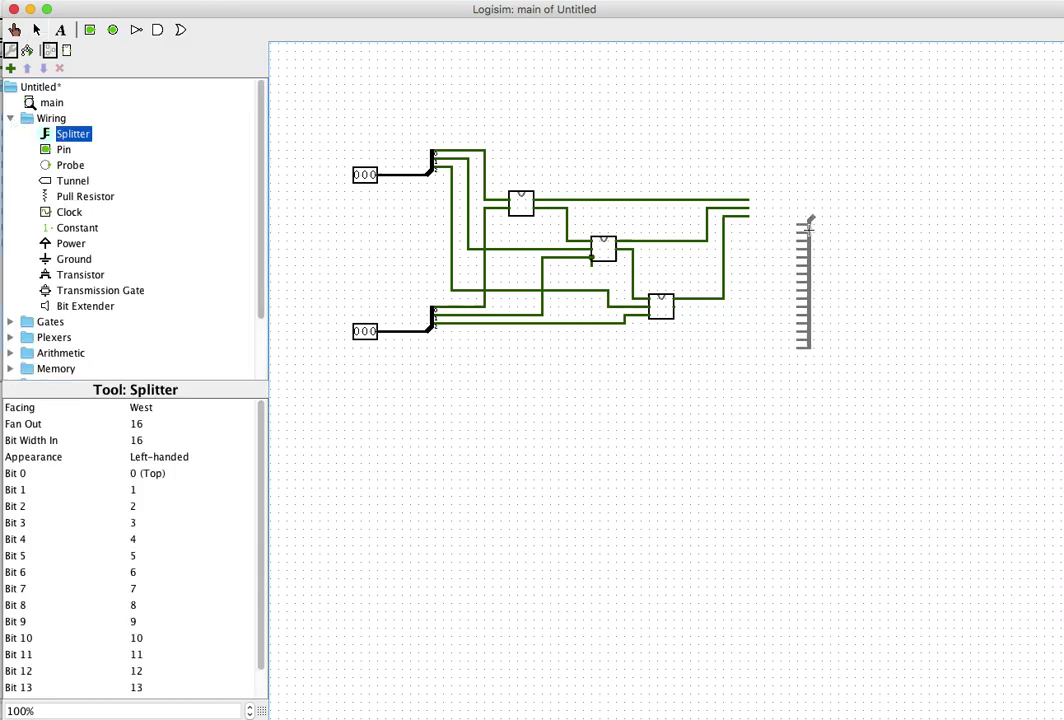
click(136, 427)
scroll(150, 455, up, 5)
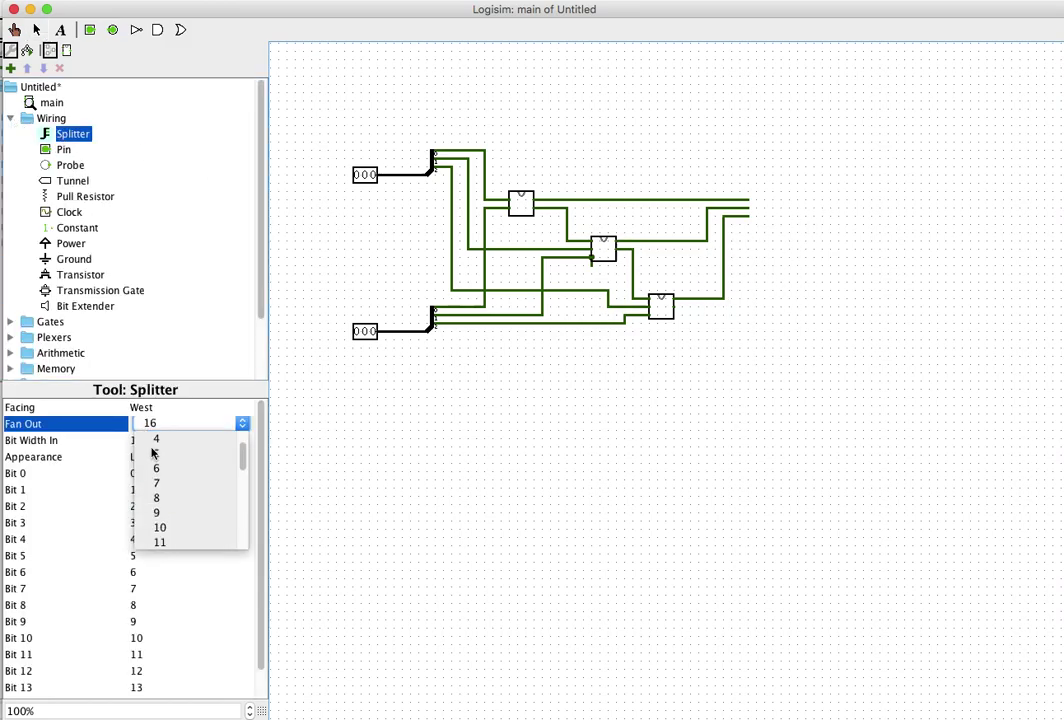
click(156, 469)
click(140, 441)
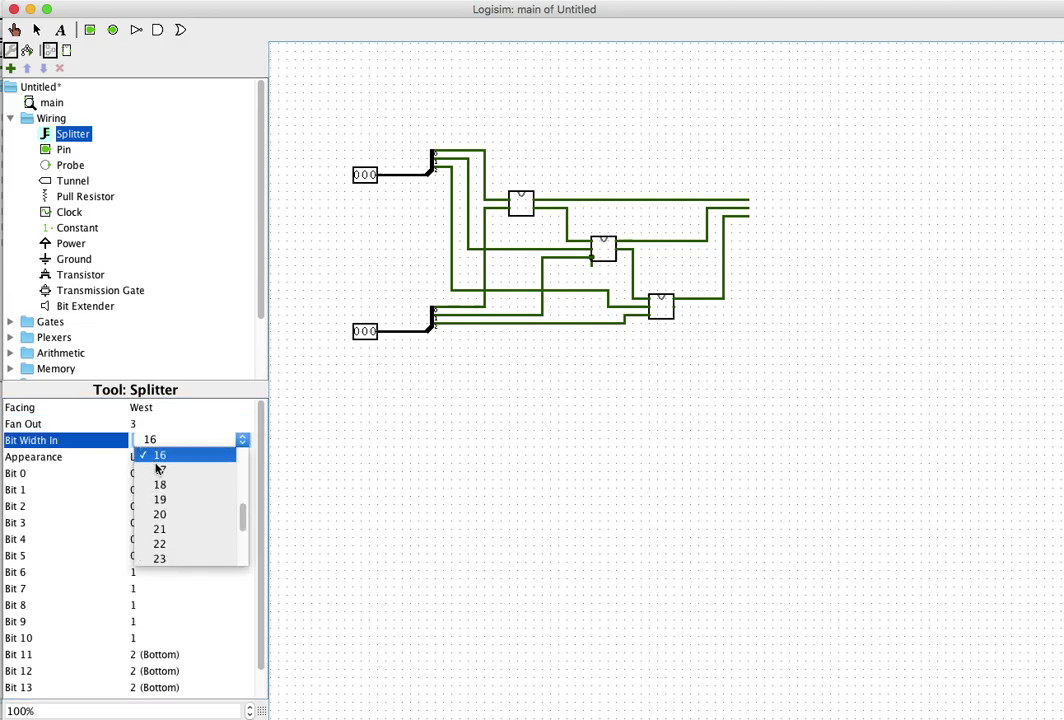
scroll(160, 480, up, 5)
click(158, 485)
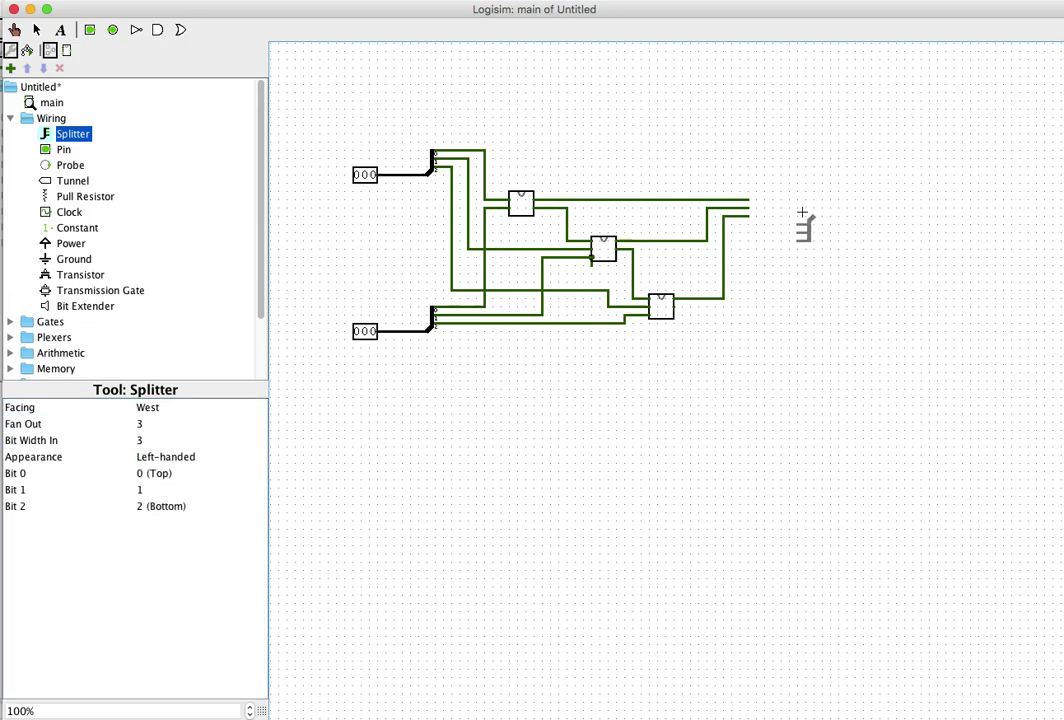
click(765, 192)
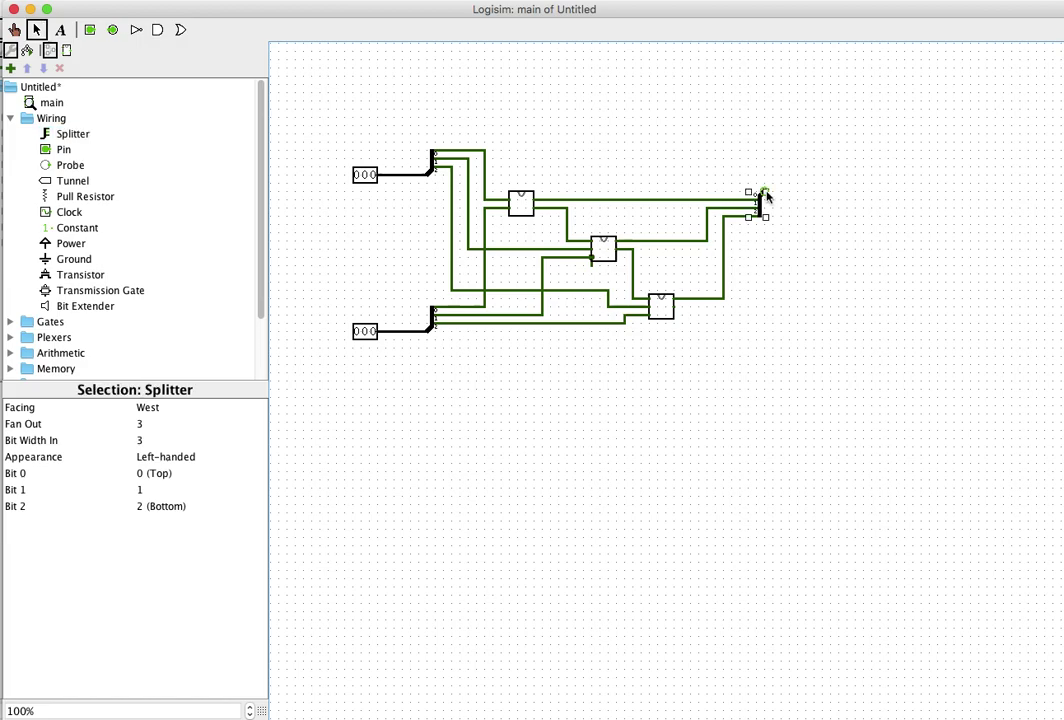
Step: Add a 3-bit output pin to the right of the splitter
click(112, 29)
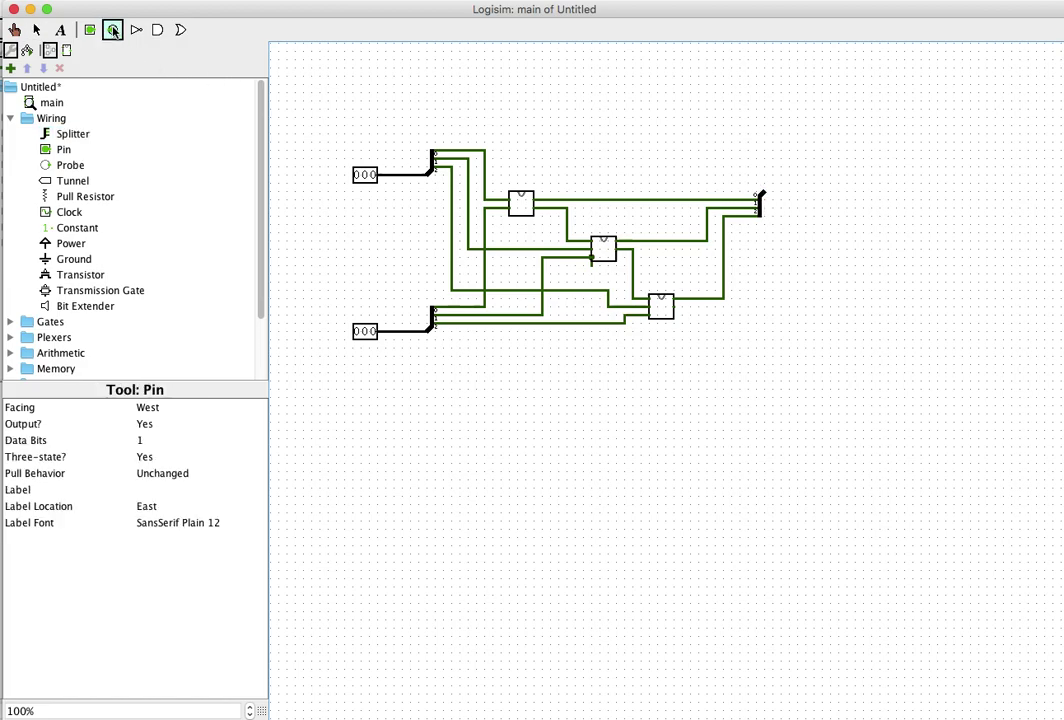
click(838, 192)
click(150, 440)
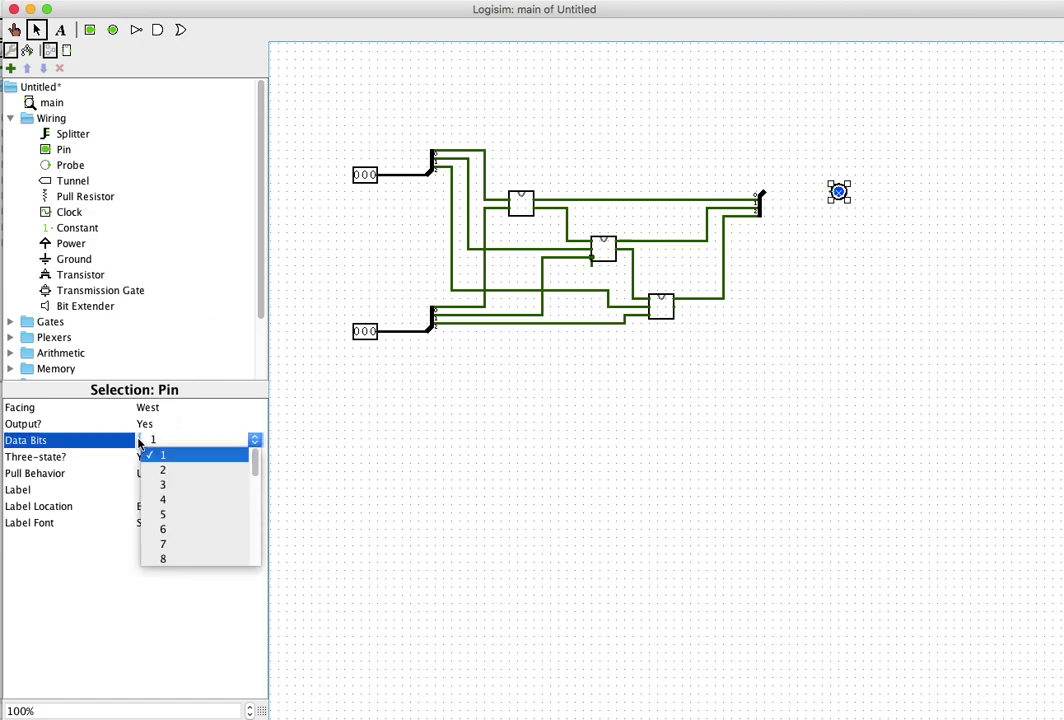
click(173, 486)
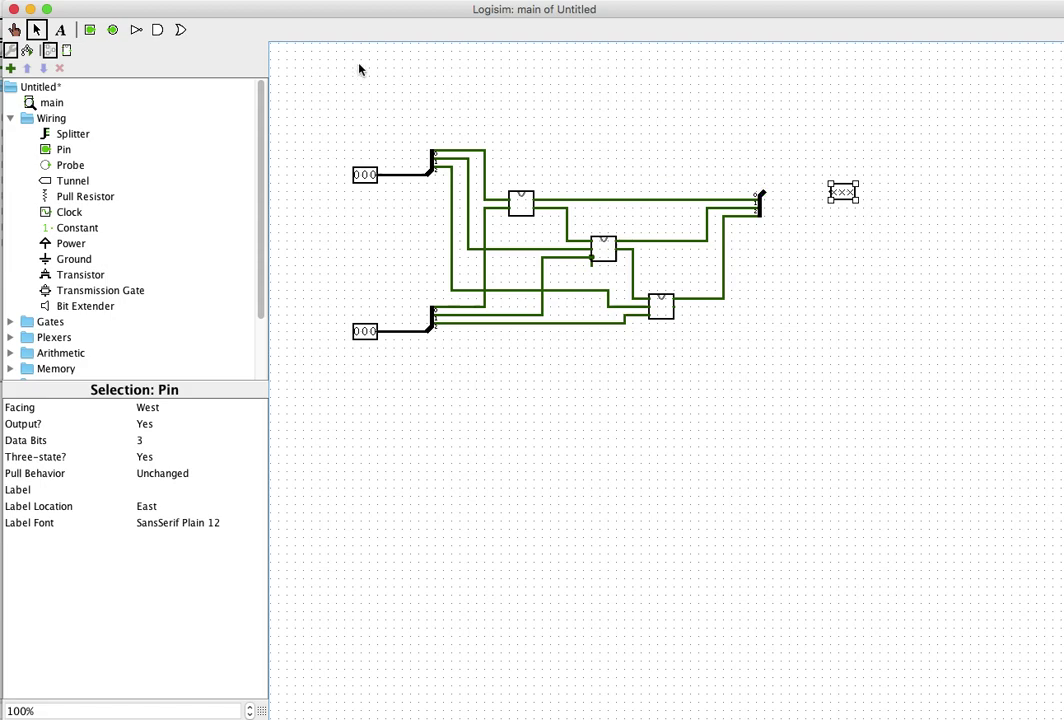
Step: Wire the splitter to the output pin and test 001 + 001 with the Poke tool
drag(763, 193, 830, 192)
click(14, 30)
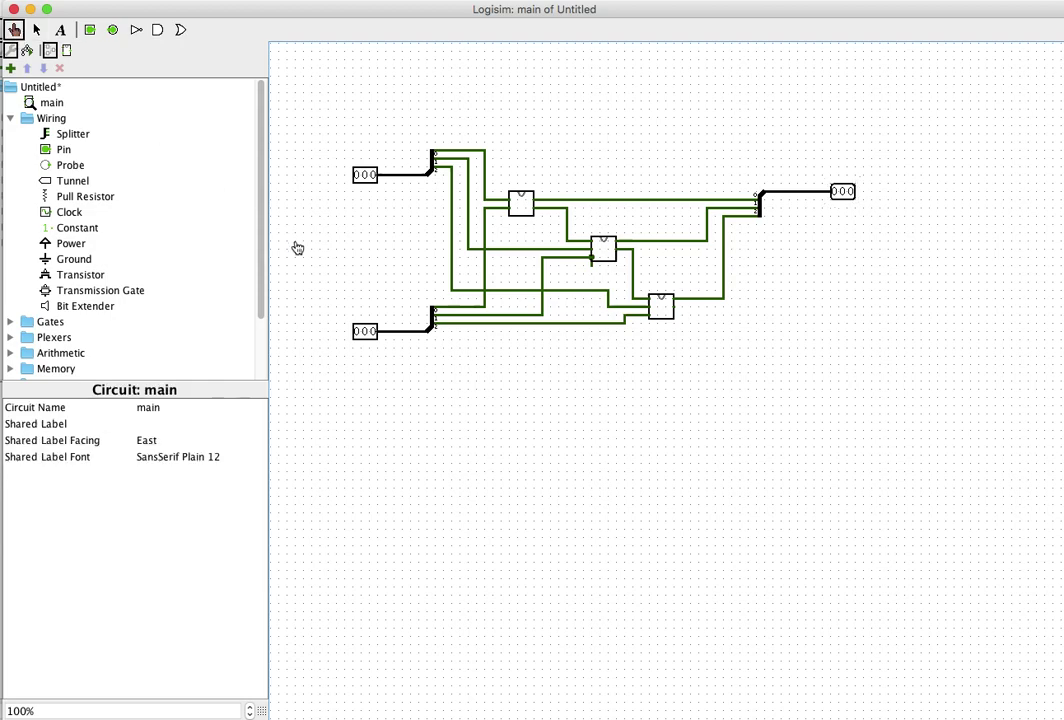
click(372, 176)
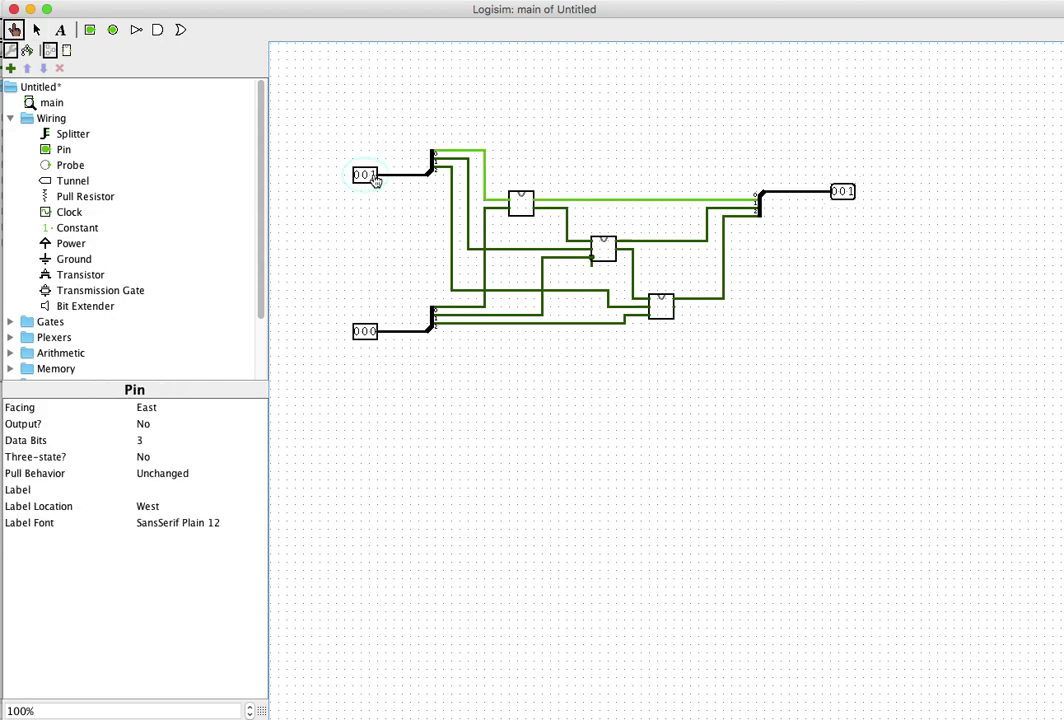
click(372, 333)
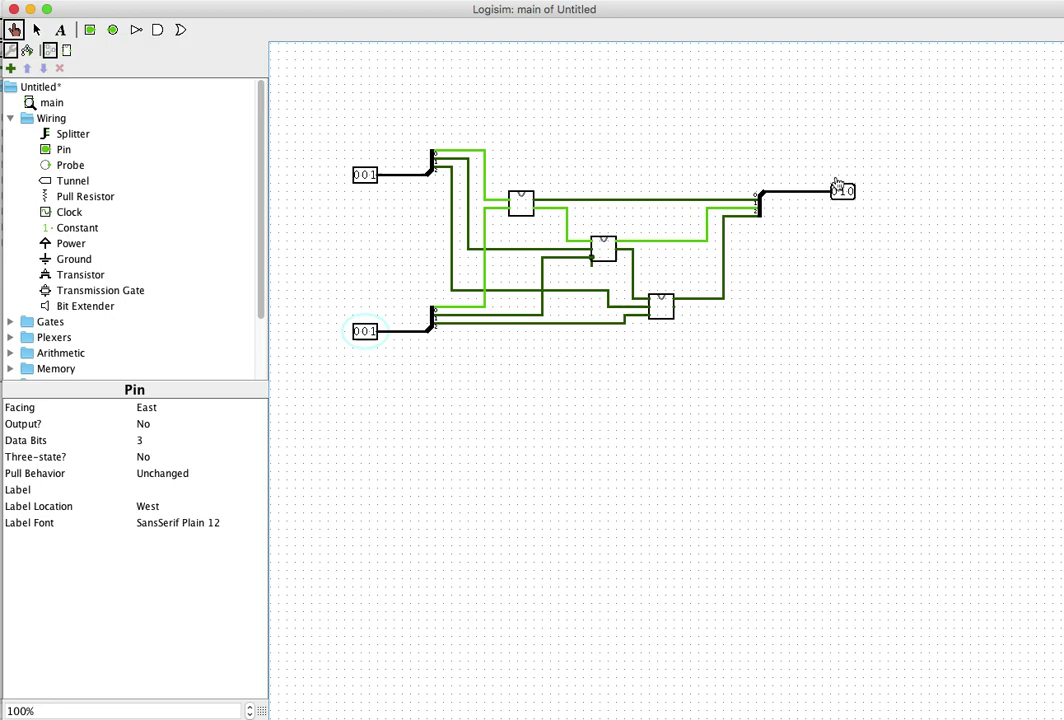
Step: Try 011 + 011 and 011 + 111, ending with 010 + 011 giving 101
click(365, 177)
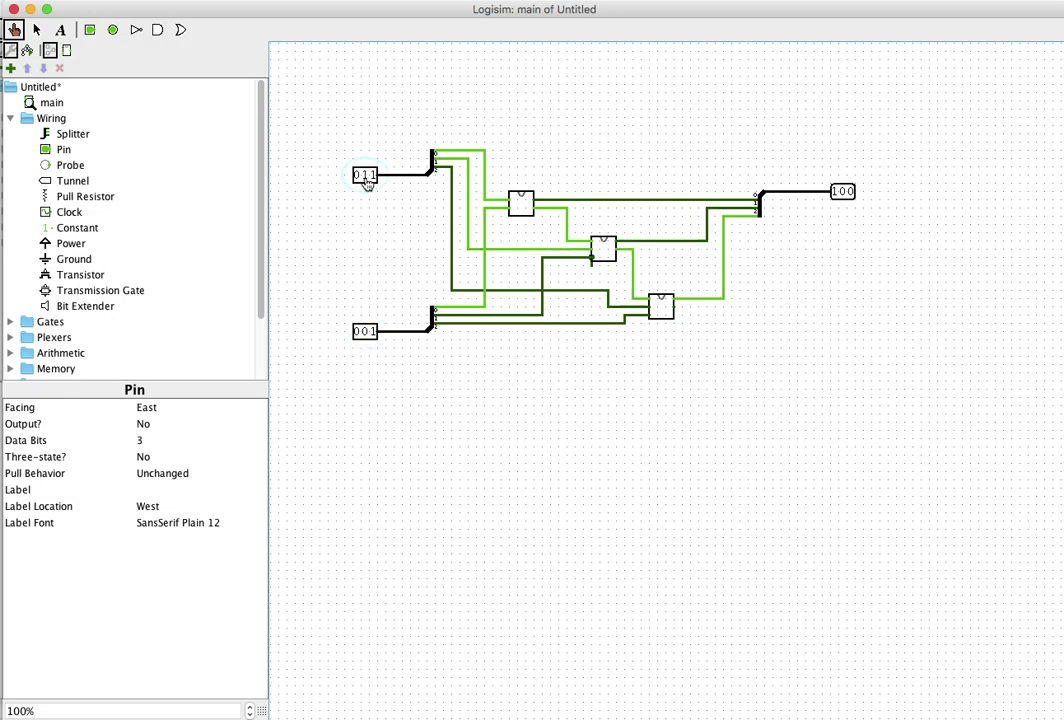
click(366, 336)
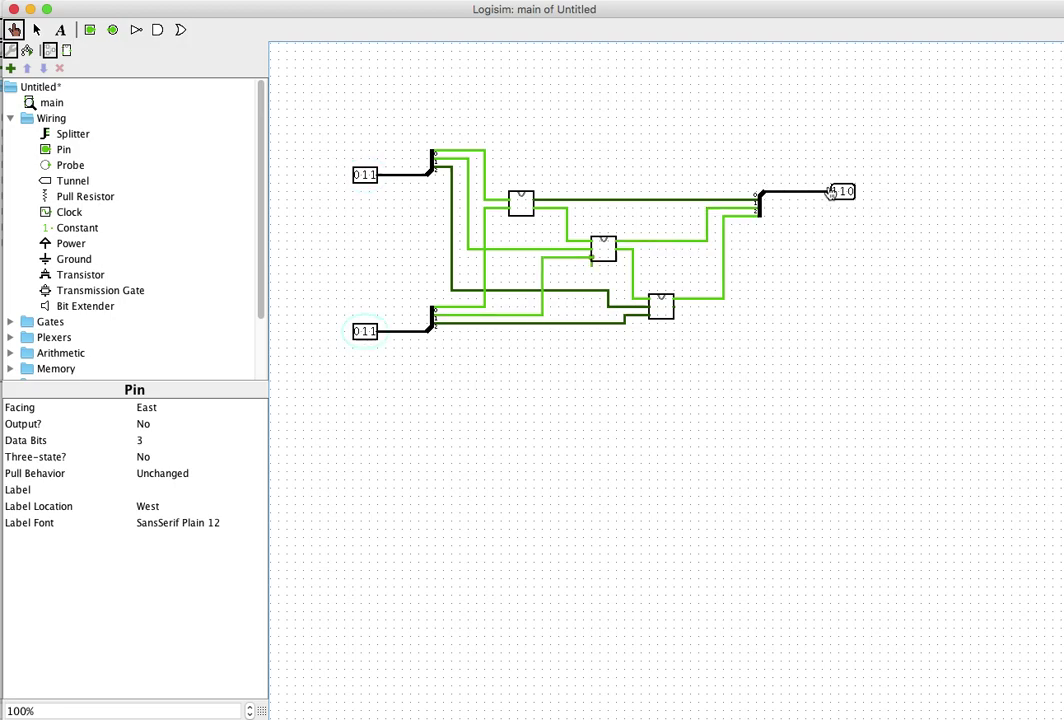
click(360, 336)
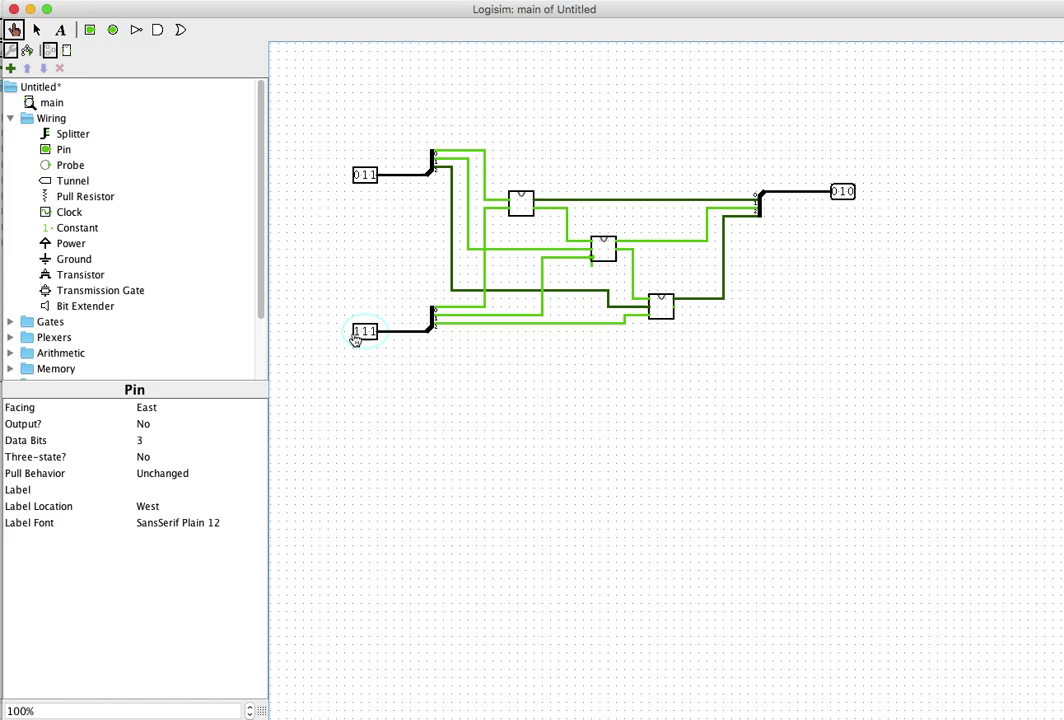
click(356, 336)
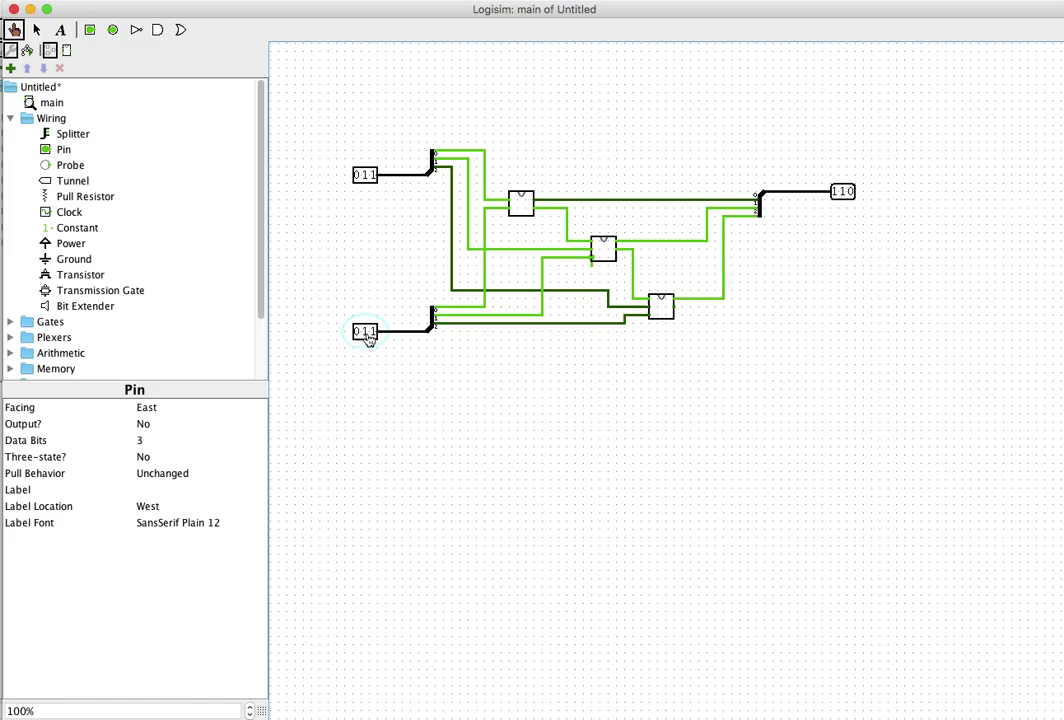
click(372, 175)
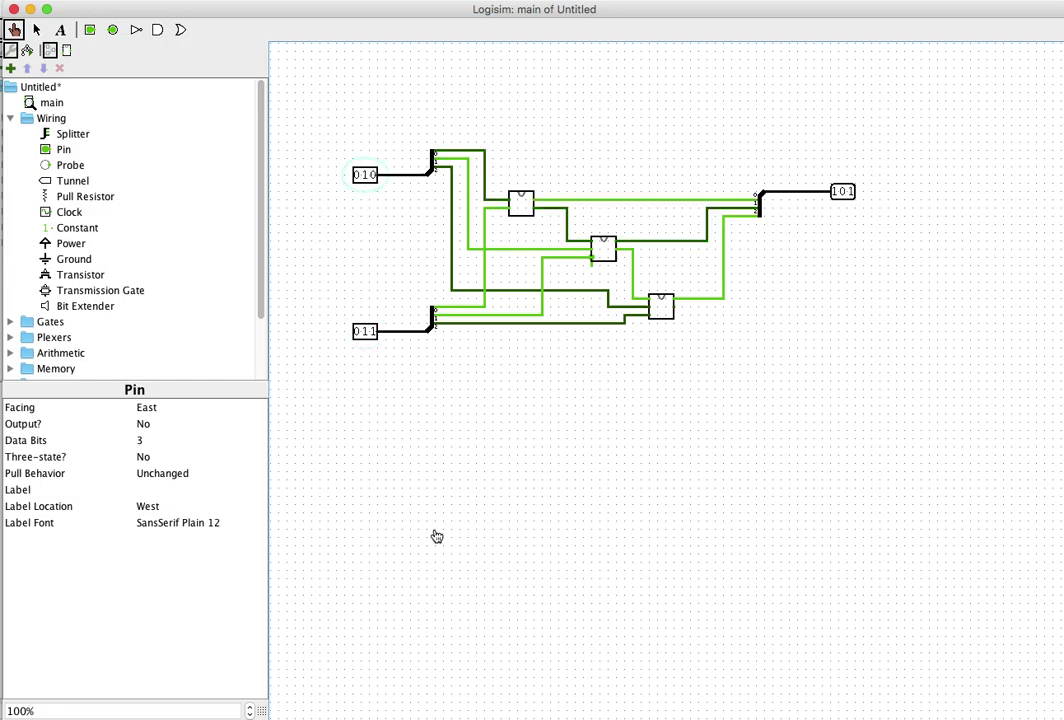